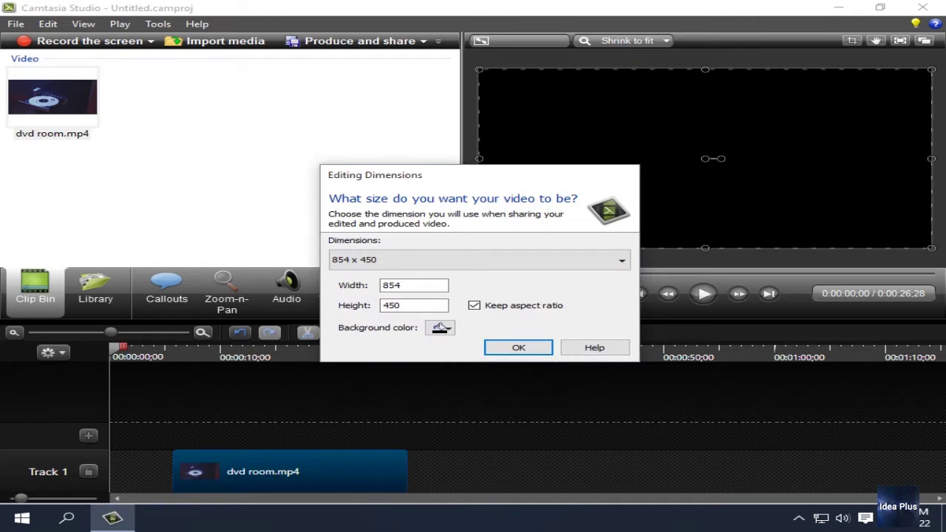
Set the editing dimensions to 1366 x 720 and move the dvd room.mp4 clip to the start of Track 1
{"action": "left_click", "coordinate": [480, 305]}
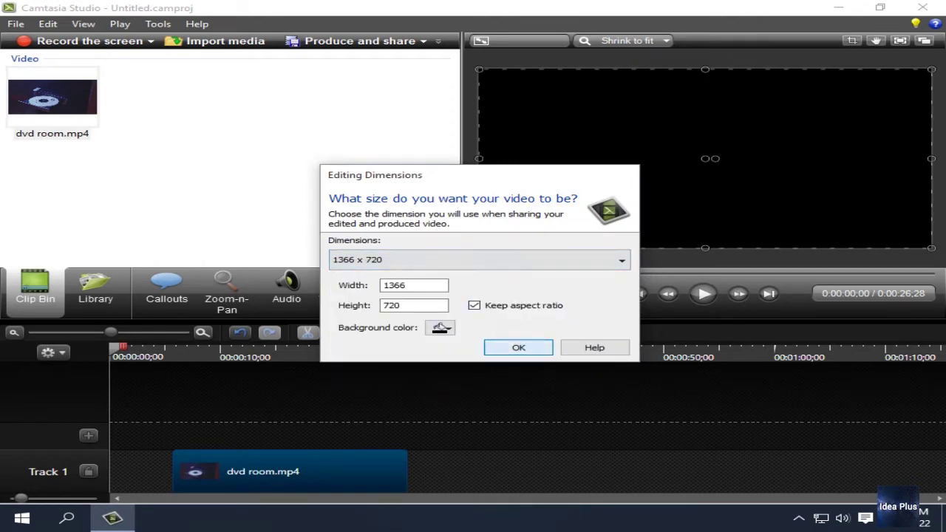
{"action": "left_click", "coordinate": [518, 347]}
{"action": "left_click_drag", "start_coordinate": [290, 471], "coordinate": [225, 471]}
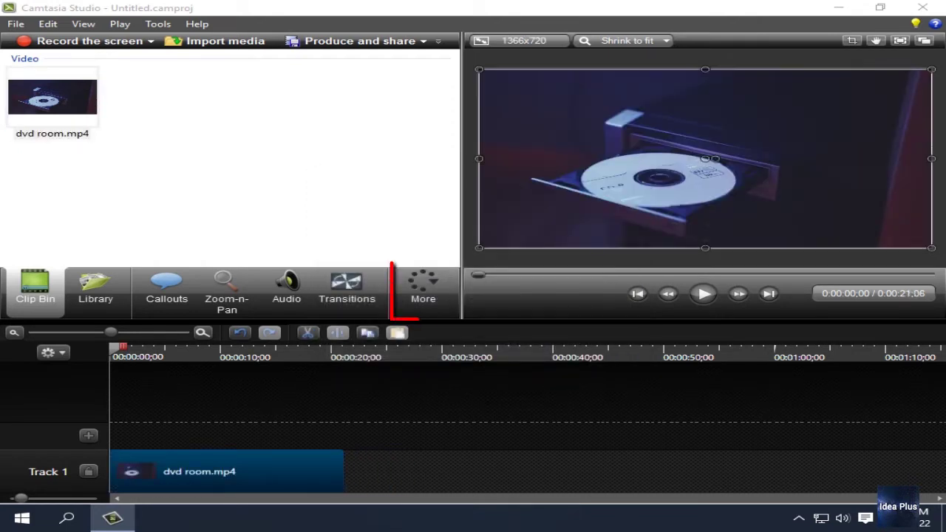
{"action": "left_click", "coordinate": [703, 294]}
{"action": "left_click", "coordinate": [703, 294]}
Open the Captions settings for the project
{"action": "left_click", "coordinate": [422, 293]}
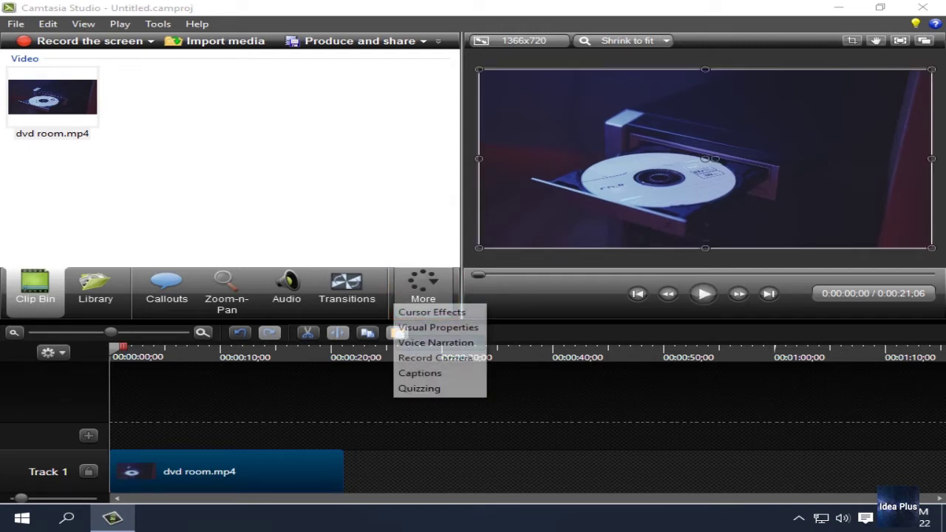
{"action": "left_click", "coordinate": [420, 373]}
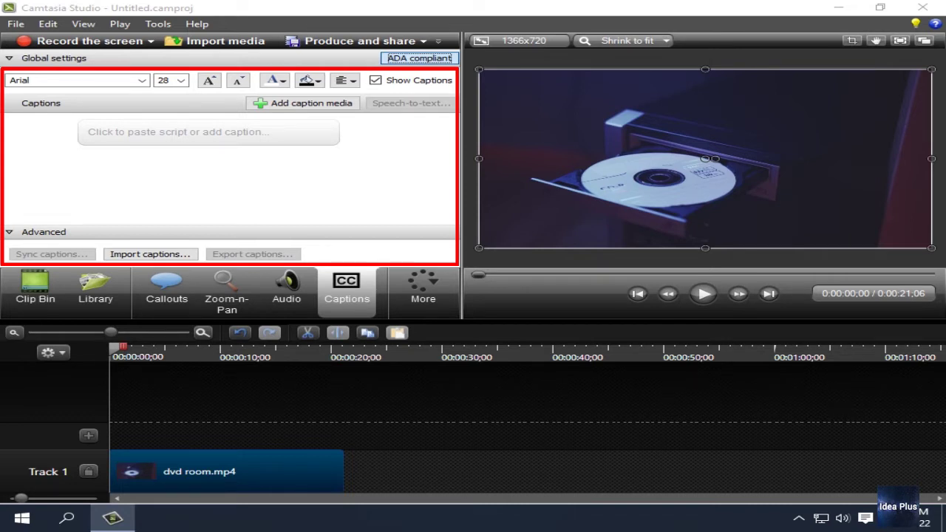
Switch to the Visual Properties settings and return to the Captions settings
{"action": "left_click", "coordinate": [423, 288]}
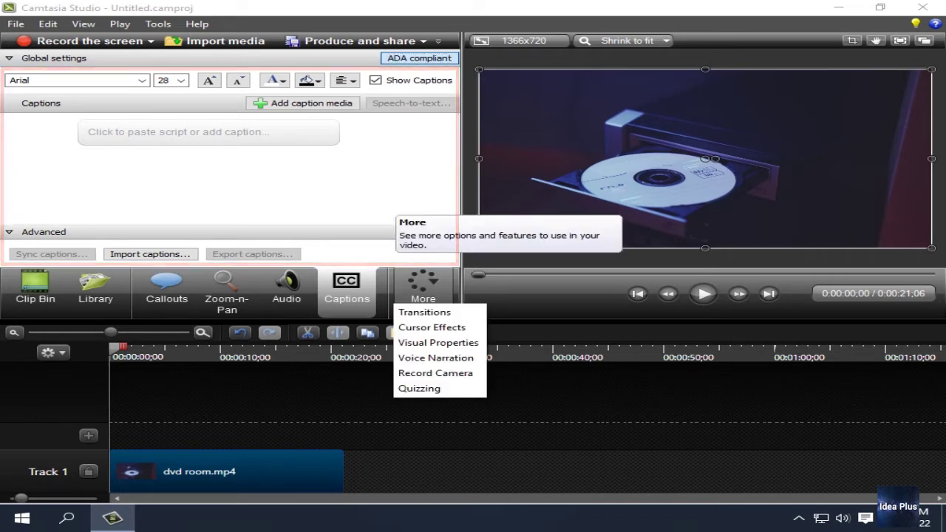
{"action": "left_click", "coordinate": [422, 288]}
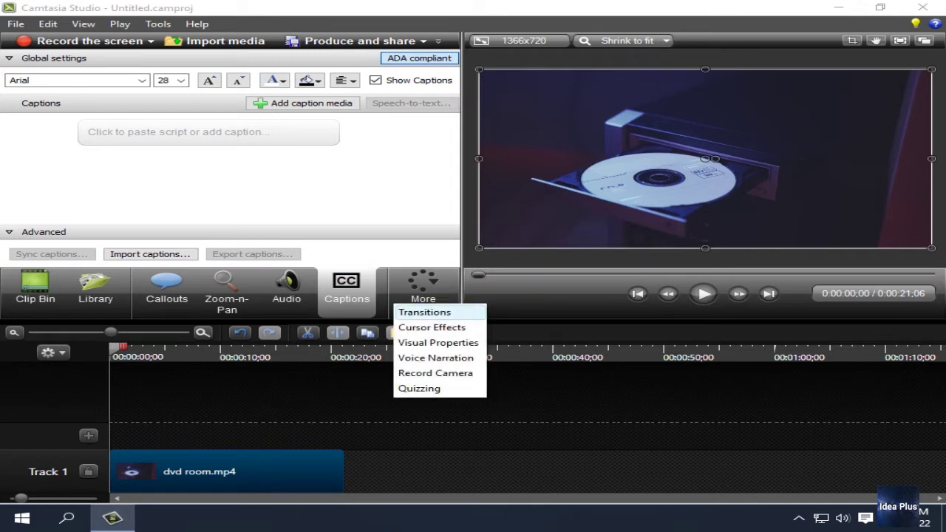
{"action": "left_click", "coordinate": [437, 342]}
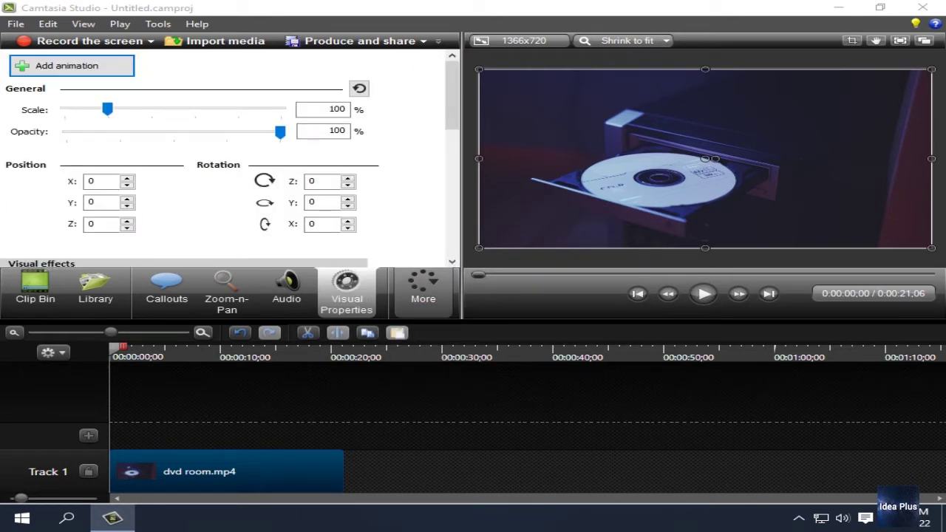
{"action": "left_click", "coordinate": [423, 288]}
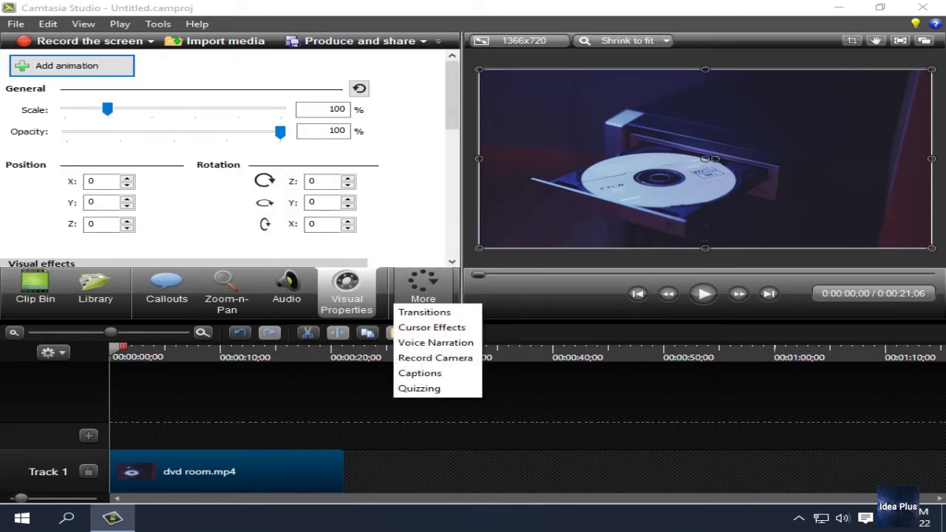
{"action": "left_click", "coordinate": [419, 373]}
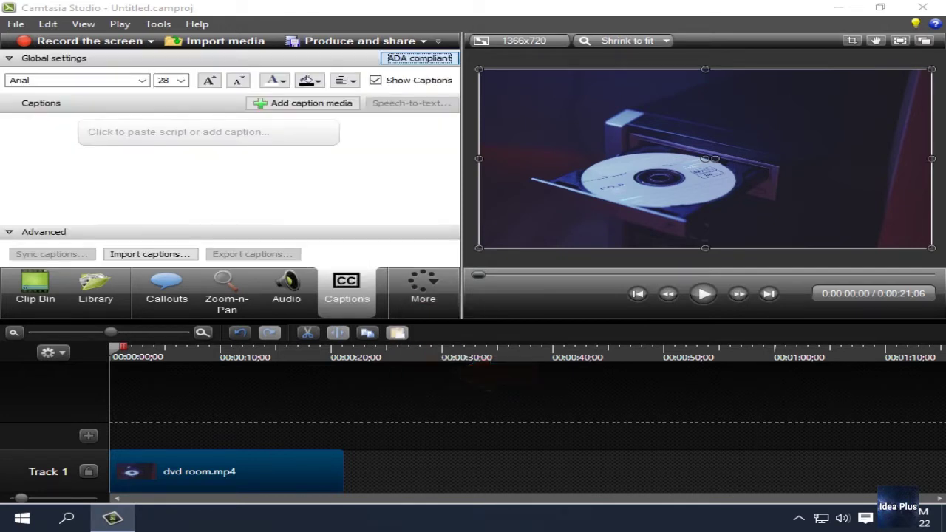
Add the first caption "Hello Viewers" at 0:00:00;00
{"action": "left_click", "coordinate": [208, 132]}
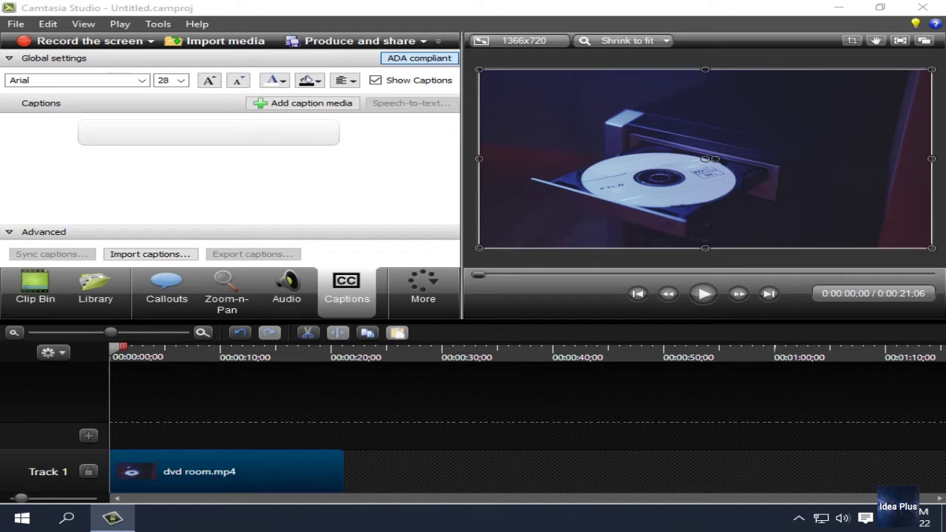
{"action": "type", "text": "Hello"}
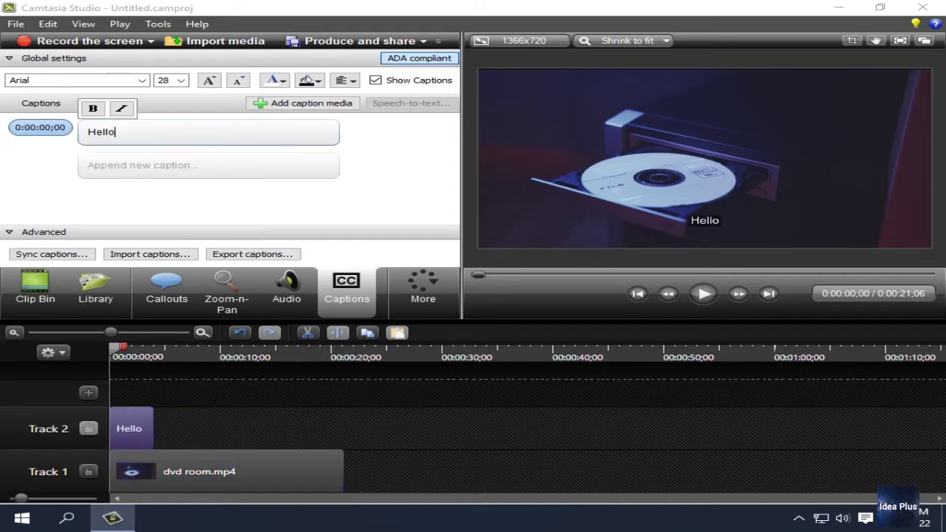
{"action": "type", "text": " Viewers"}
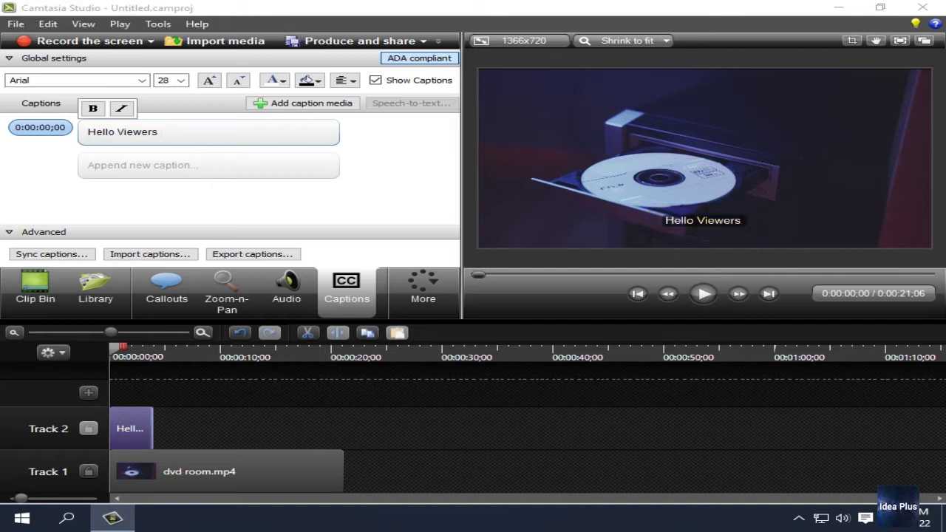
Shorten the "Hello Viewers" caption on Track 2 to about 3 seconds
{"action": "left_click", "coordinate": [152, 433]}
{"action": "left_click_drag", "start_coordinate": [88, 132], "coordinate": [117, 133]}
{"action": "left_click", "coordinate": [164, 132]}
{"action": "mouse_move", "coordinate": [153, 429]}
{"action": "left_mouse_down"}
{"action": "mouse_move", "coordinate": [117, 429]}
{"action": "mouse_move", "coordinate": [192, 429]}
{"action": "mouse_move", "coordinate": [141, 429]}
{"action": "left_mouse_up"}
Add a second caption "In this Video we will Disqus" at 0:00:02;28, where the first caption ends
{"action": "left_click_drag", "start_coordinate": [113, 348], "coordinate": [142, 347]}
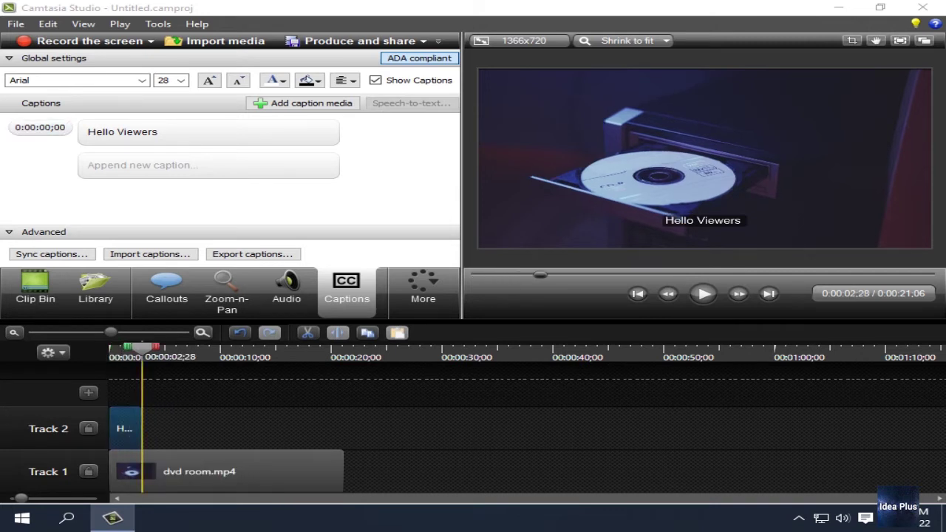
{"action": "left_click", "coordinate": [143, 165]}
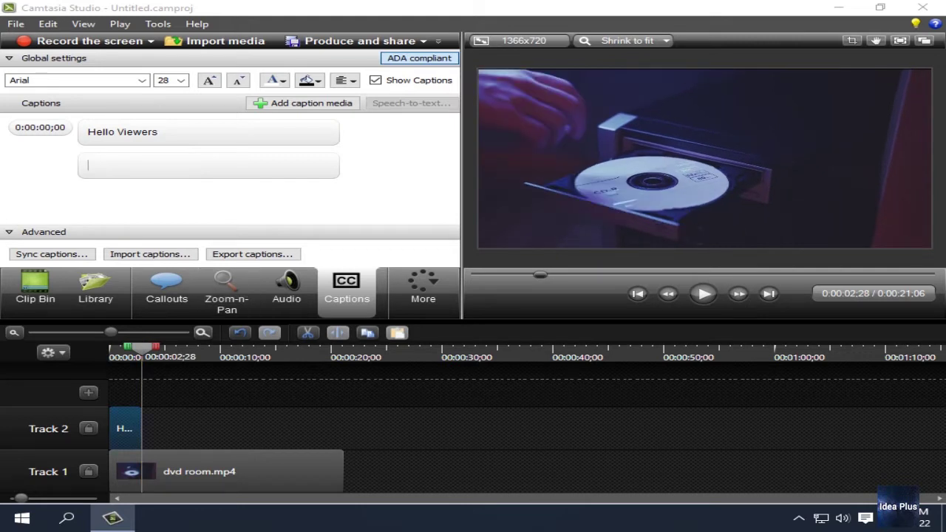
{"action": "type", "text": "In "}
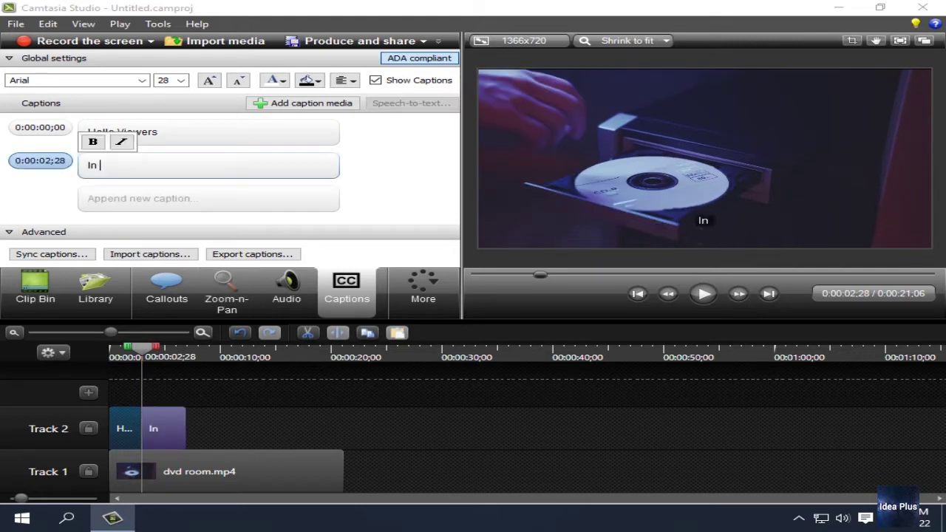
{"action": "type", "text": "this "}
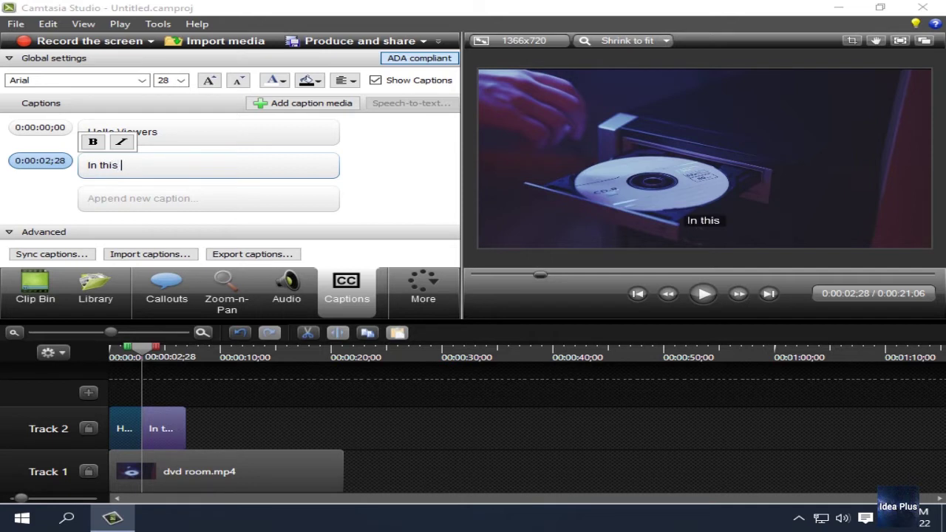
{"action": "type", "text": "Vide"}
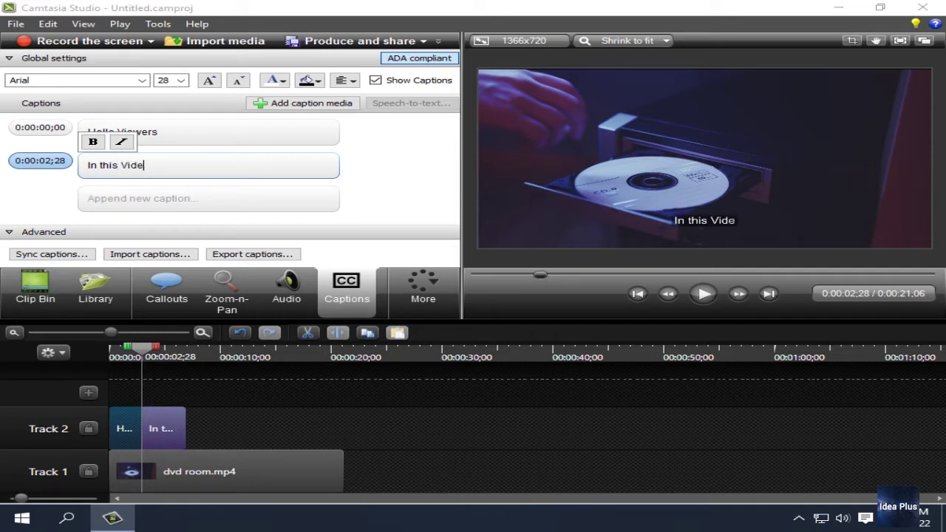
{"action": "type", "text": "o we "}
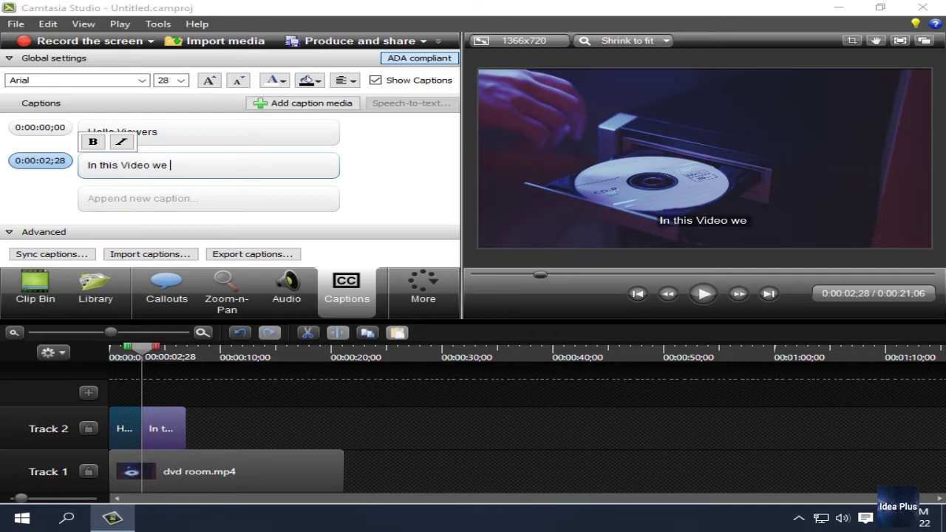
{"action": "type", "text": "will Disqus"}
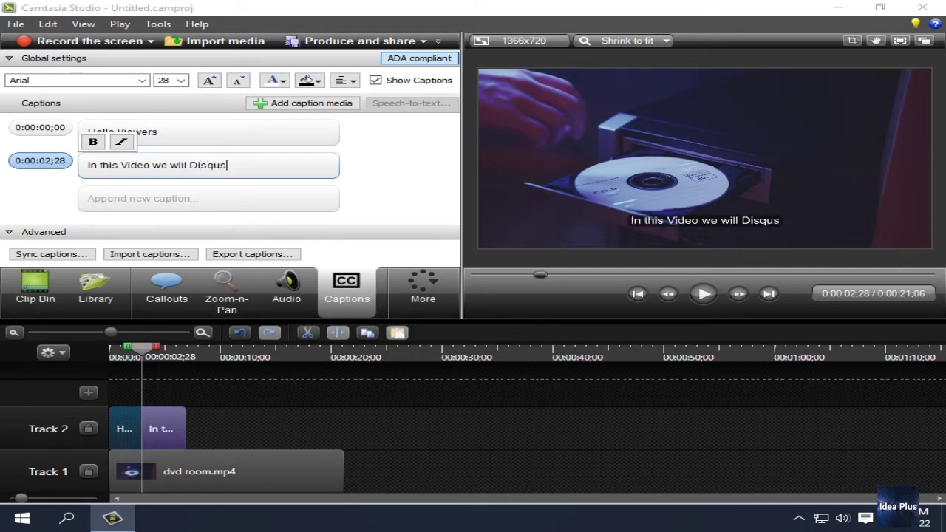
Add a third caption "How to Burn CD/DVD" at 0:00:06;28, where the second caption ends
{"action": "left_click_drag", "start_coordinate": [141, 348], "coordinate": [186, 348]}
{"action": "left_click", "coordinate": [142, 199]}
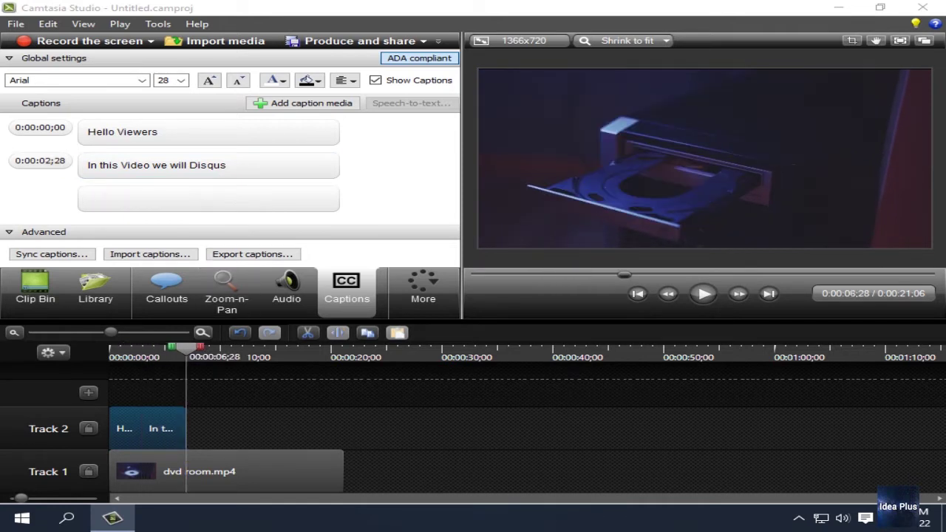
{"action": "type", "text": "How to Burn "}
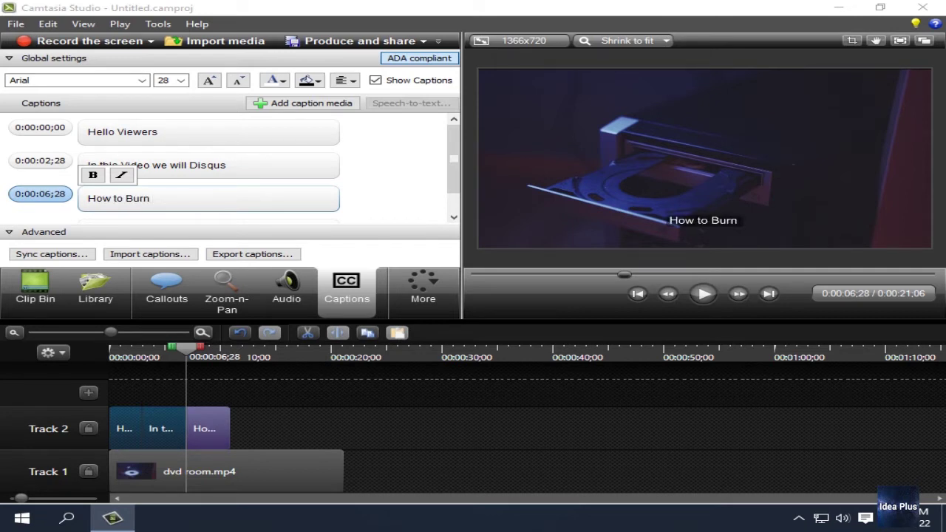
{"action": "type", "text": "CD/DVD"}
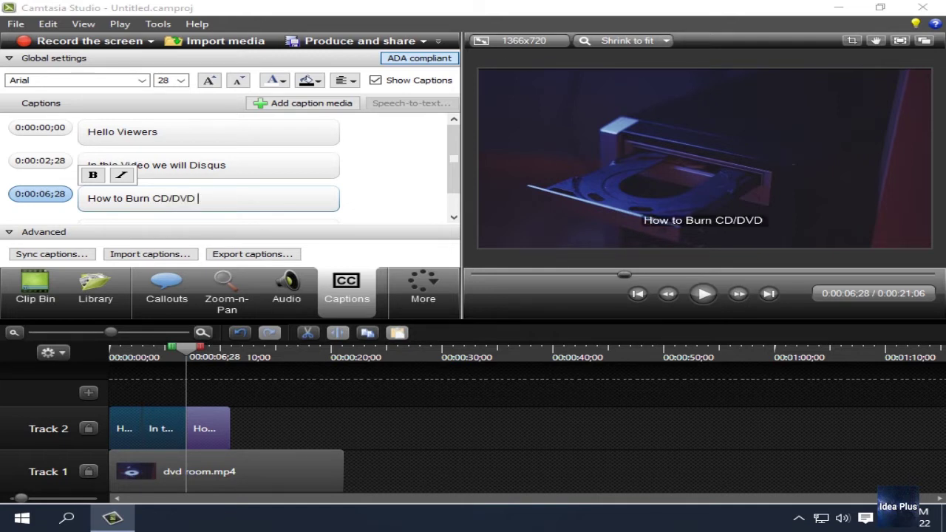
Add a fourth caption "Without Installing Any Software" at 0:00:10;28, where the third caption ends
{"action": "key", "text": "Tab"}
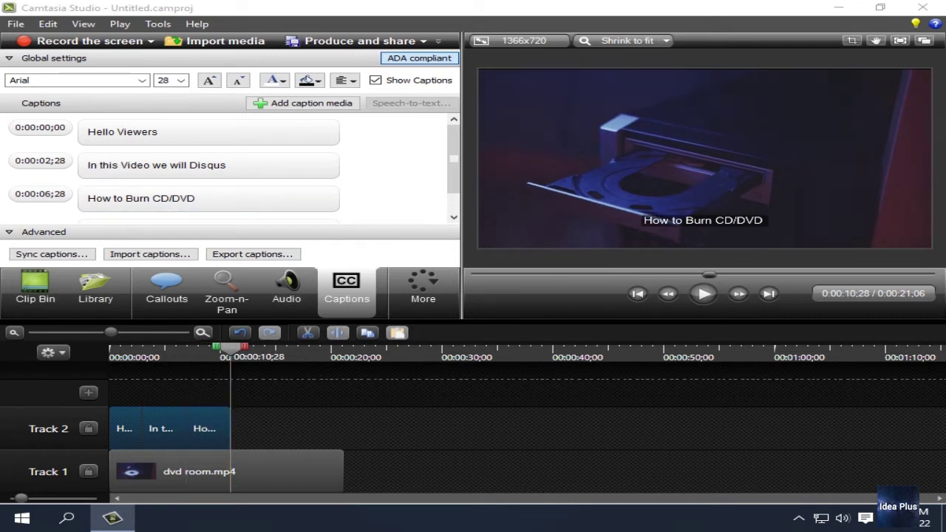
{"action": "scroll", "coordinate": [208, 203], "scroll_direction": "down", "scroll_amount": 1}
{"action": "left_click", "coordinate": [208, 203]}
{"action": "type", "text": "Wi"}
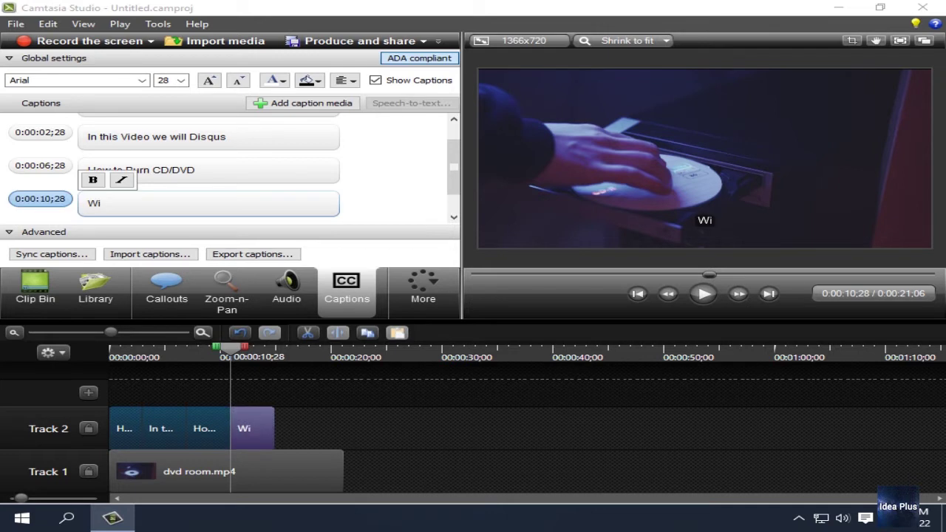
{"action": "type", "text": "thout "}
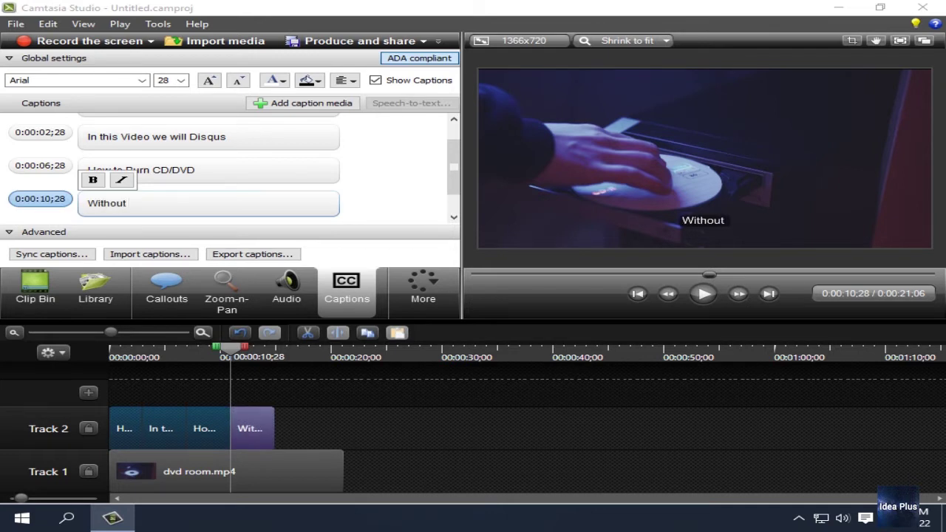
{"action": "type", "text": "Insa"}
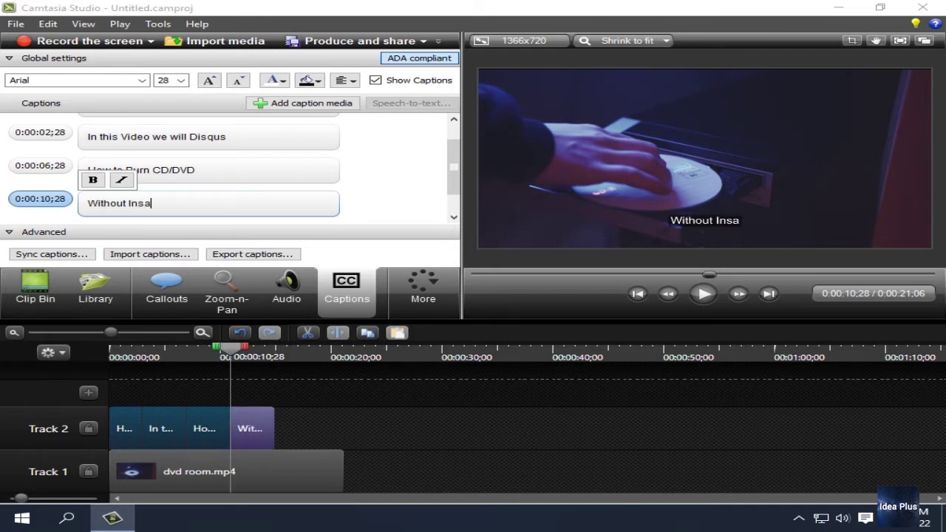
{"action": "key", "text": "BackSpace"}
{"action": "type", "text": "tal"}
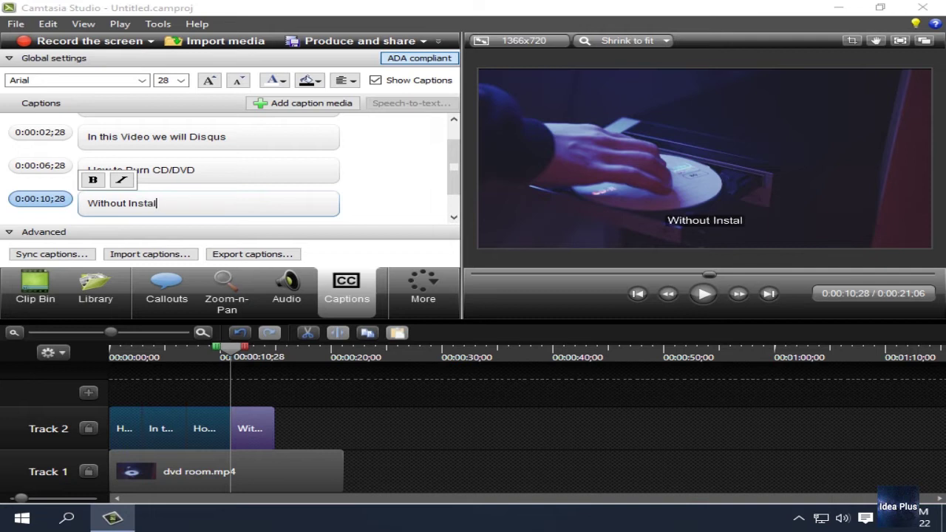
{"action": "type", "text": "ling A"}
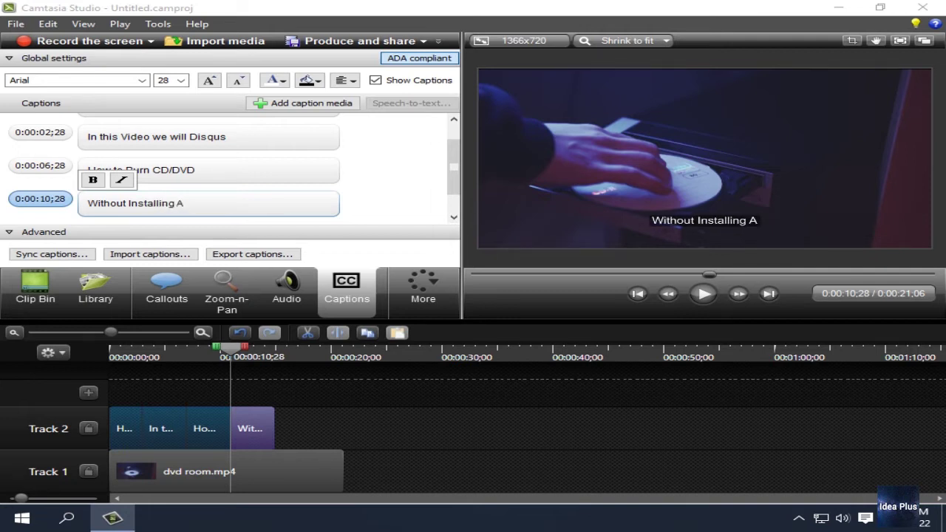
{"action": "type", "text": "ny So"}
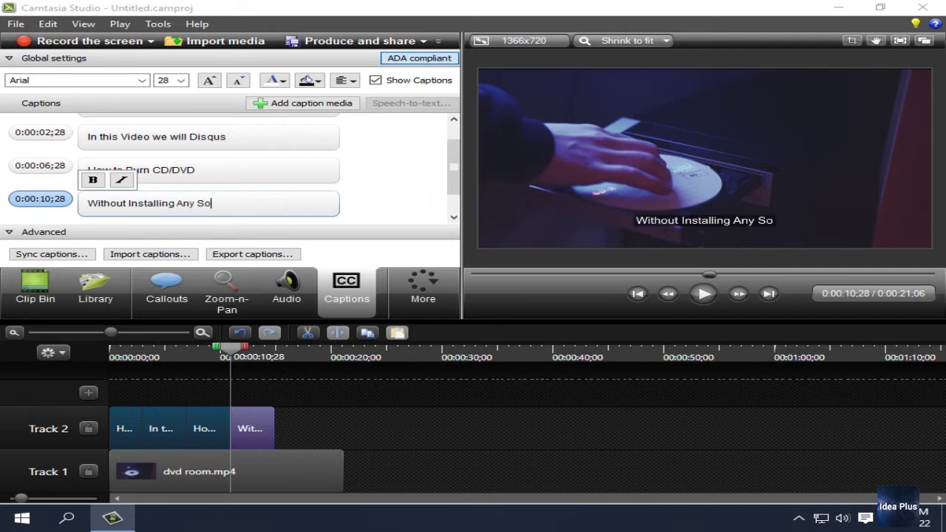
{"action": "type", "text": "ftware"}
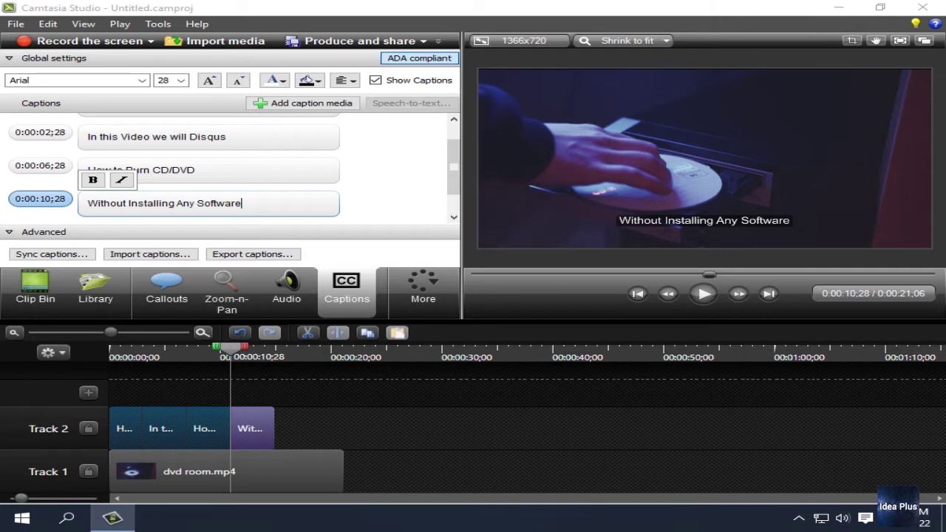
Add a fifth caption at 0:00:14;28 by copying the text "Without Installing Any Software" from the fourth caption
{"action": "left_click_drag", "start_coordinate": [244, 203], "coordinate": [87, 203]}
{"action": "right_click", "coordinate": [156, 200]}
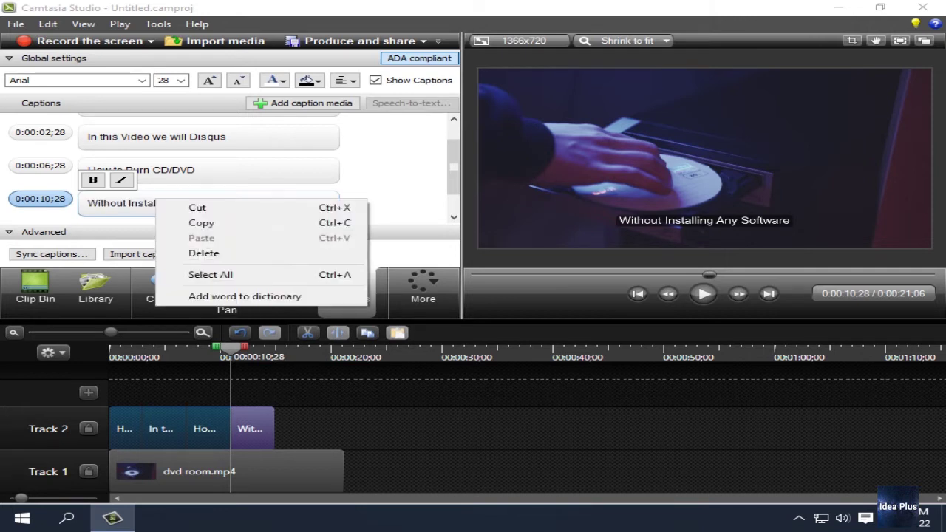
{"action": "left_click", "coordinate": [201, 222]}
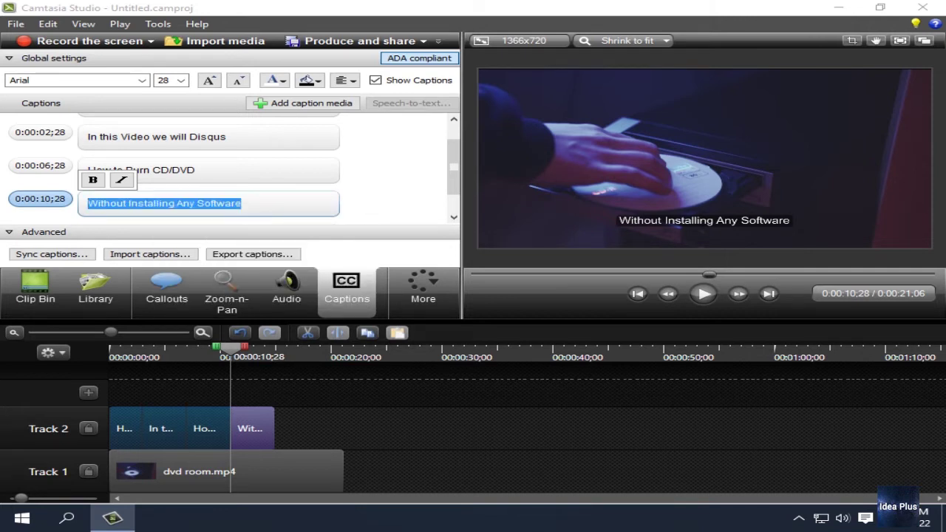
{"action": "scroll", "coordinate": [201, 203], "scroll_direction": "down", "scroll_amount": 1}
{"action": "left_click", "coordinate": [178, 203]}
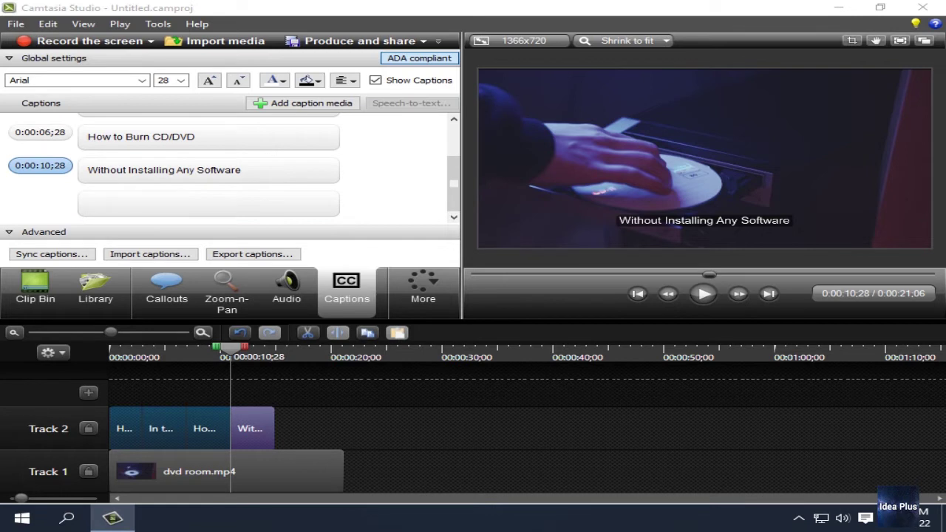
{"action": "left_click", "coordinate": [167, 167]}
{"action": "right_click", "coordinate": [167, 165]}
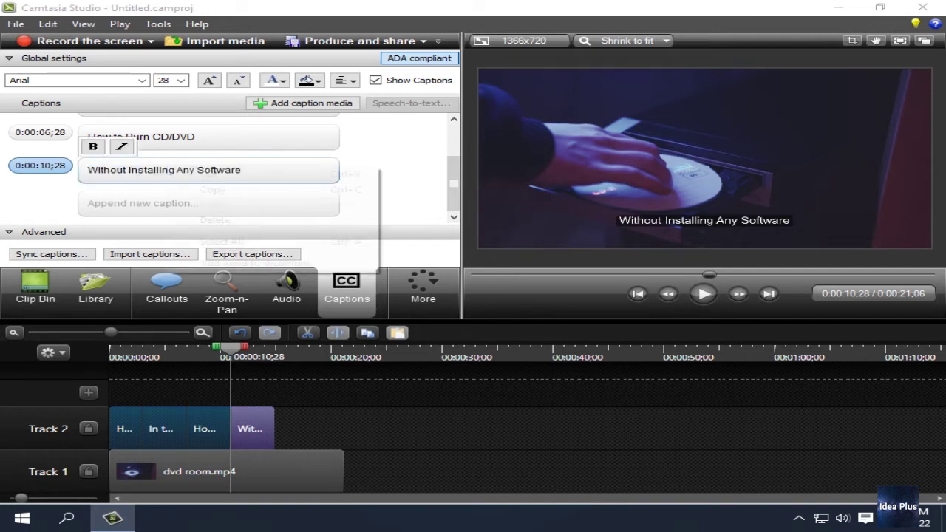
{"action": "left_click", "coordinate": [201, 190]}
{"action": "left_click", "coordinate": [135, 205]}
{"action": "right_click", "coordinate": [136, 206]}
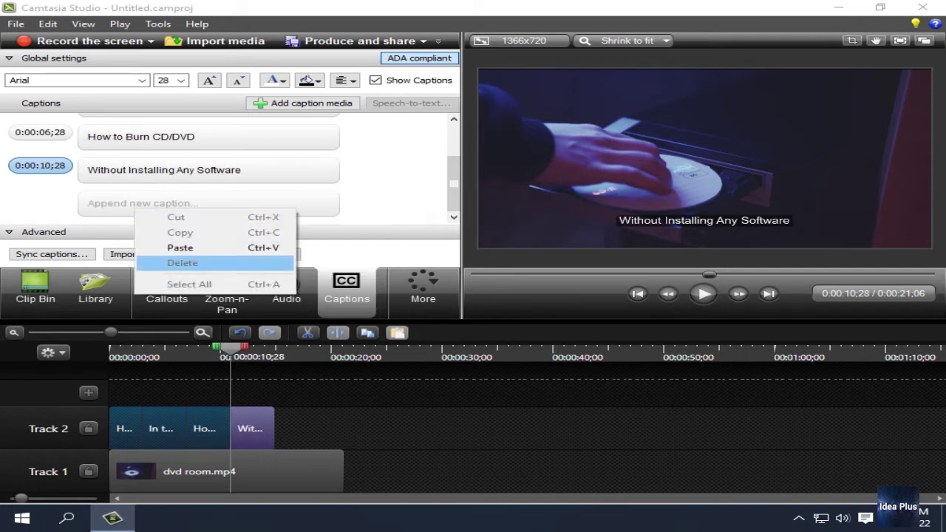
{"action": "left_click", "coordinate": [179, 248]}
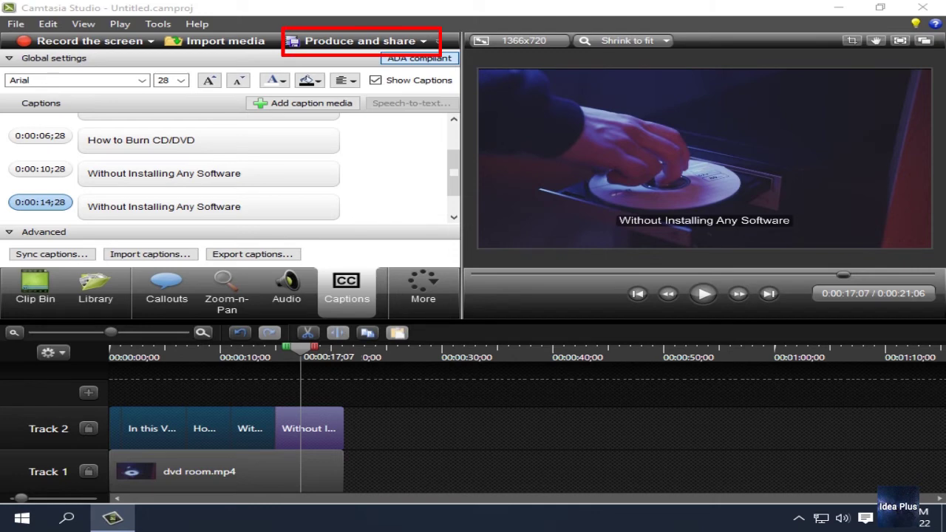
Produce the captioned video with the Hd preset under the production name "Burn a CD"
{"action": "left_click", "coordinate": [360, 41]}
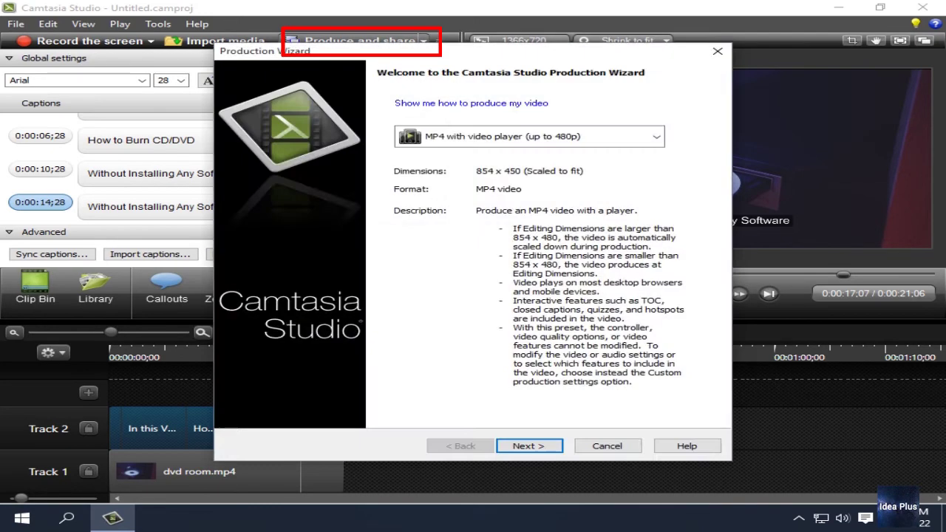
{"action": "left_click", "coordinate": [529, 136]}
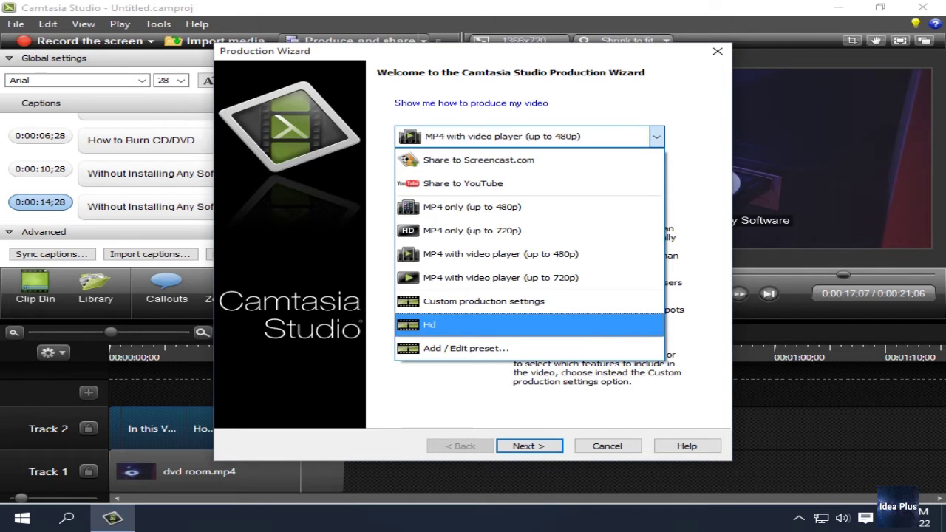
{"action": "left_click", "coordinate": [529, 325]}
{"action": "left_click", "coordinate": [529, 447]}
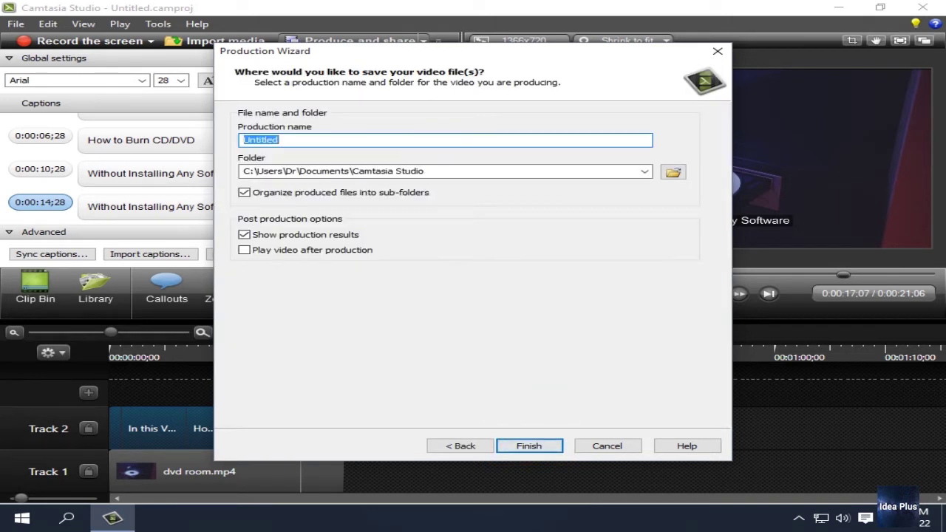
{"action": "type", "text": "Burn a CD"}
{"action": "key", "text": "Return"}
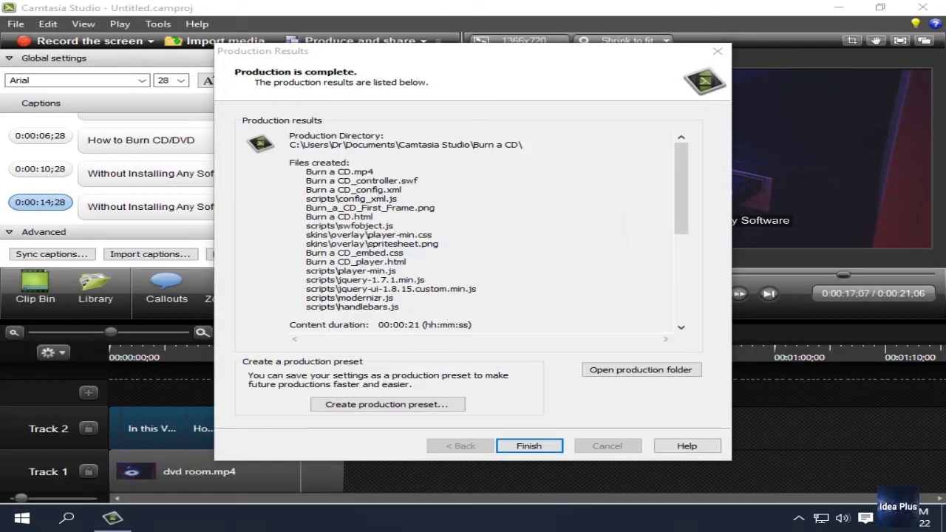
Play the produced Burn a CD MP4 from its production folder, and return to Camtasia Studio and close the production results
{"action": "left_click", "coordinate": [641, 369]}
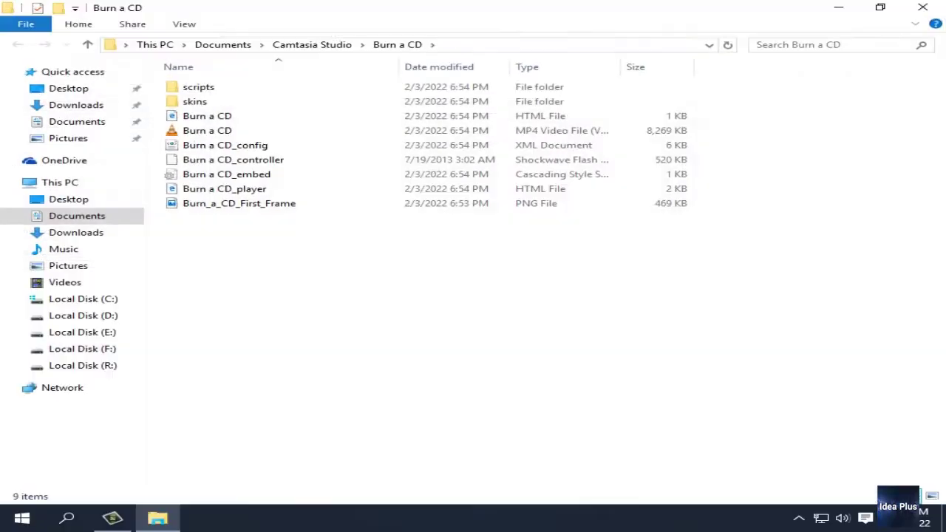
{"action": "double_click", "coordinate": [207, 130]}
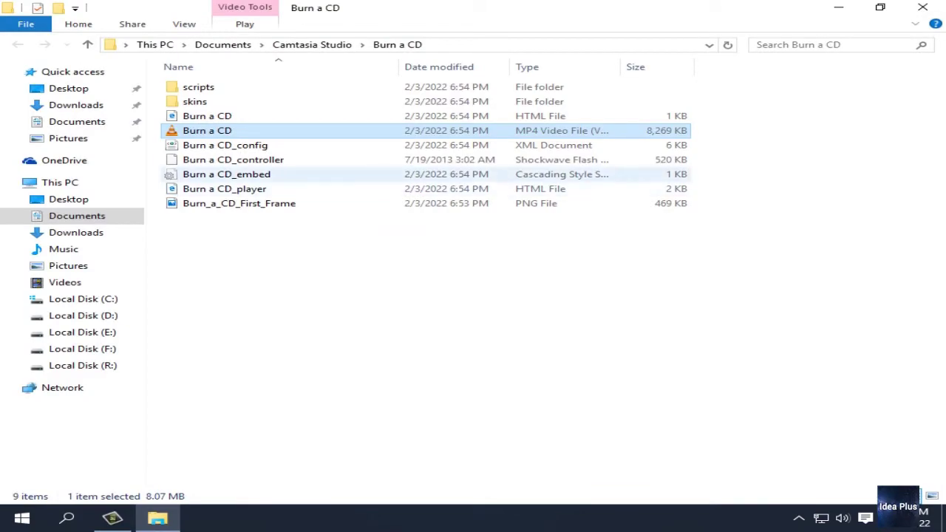
{"action": "left_click", "coordinate": [112, 518]}
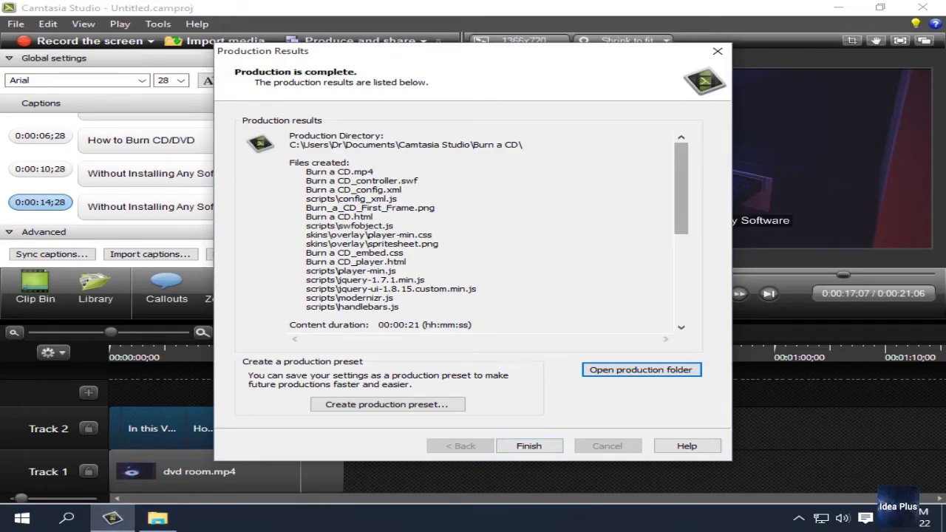
{"action": "left_click", "coordinate": [716, 50]}
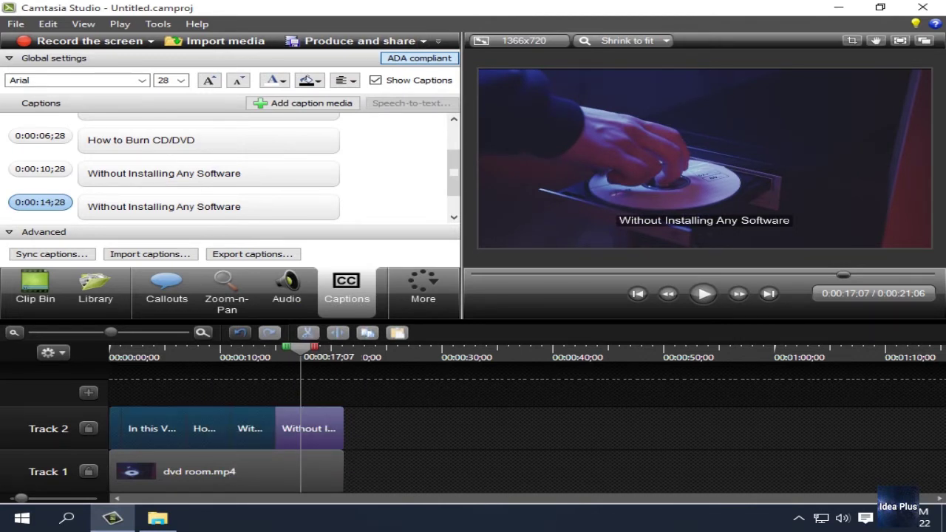
Open the Hd production preset for editing and go to the caption settings of its Flash / HTML5 player options
{"action": "left_click_drag", "start_coordinate": [132, 391], "coordinate": [312, 436]}
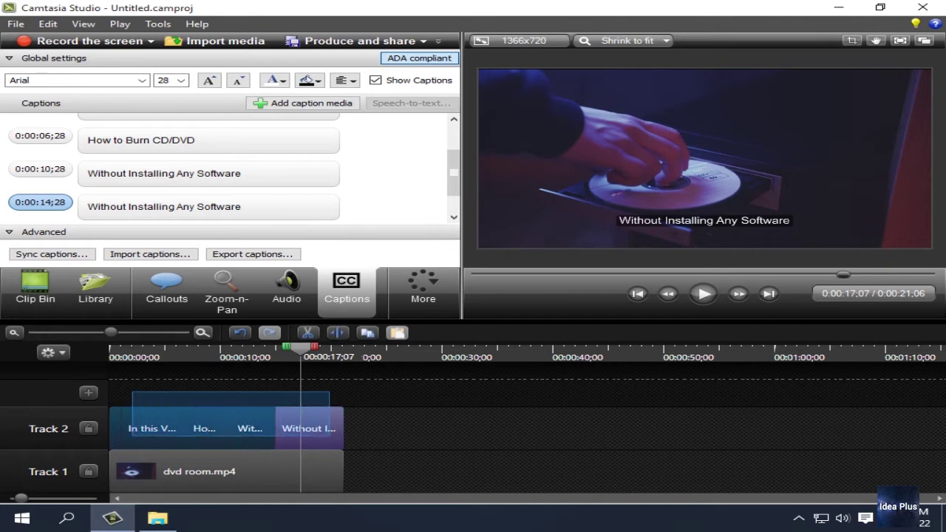
{"action": "left_click", "coordinate": [359, 41]}
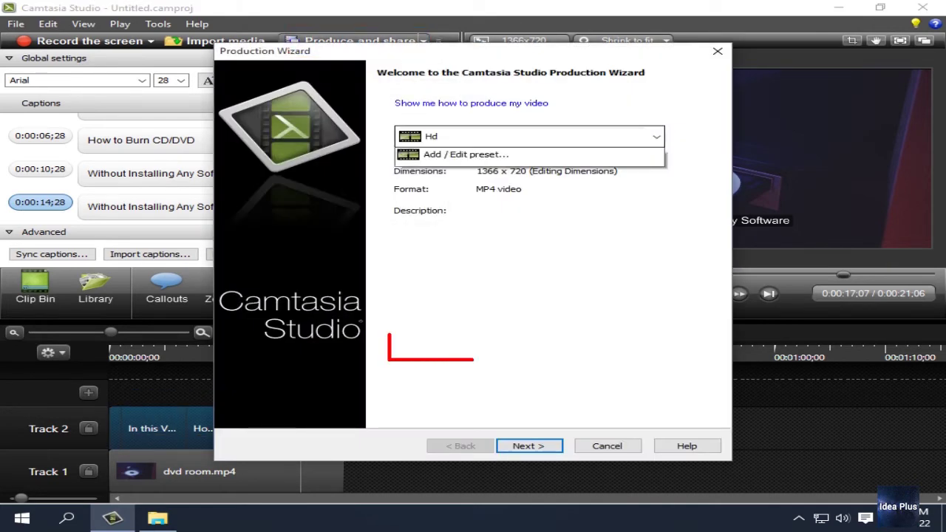
{"action": "left_click", "coordinate": [656, 137]}
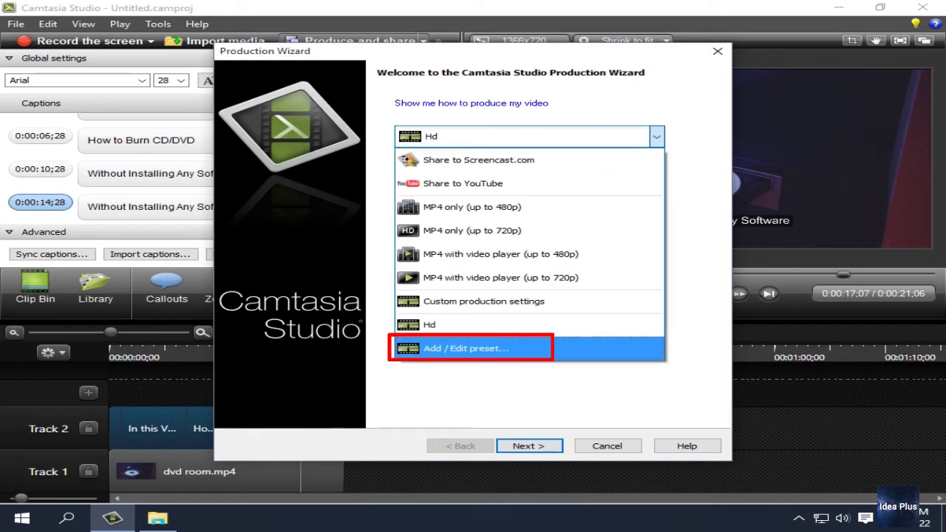
{"action": "key", "text": "Return"}
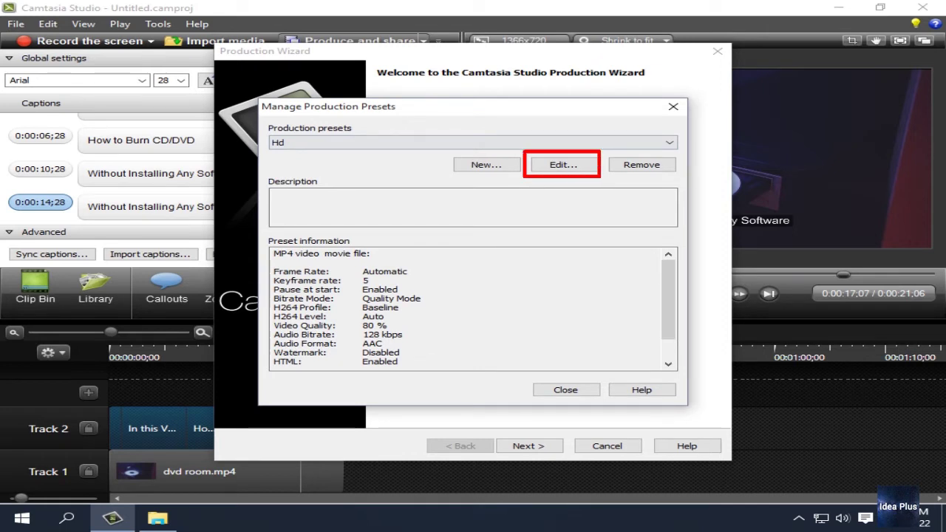
{"action": "left_click", "coordinate": [563, 164]}
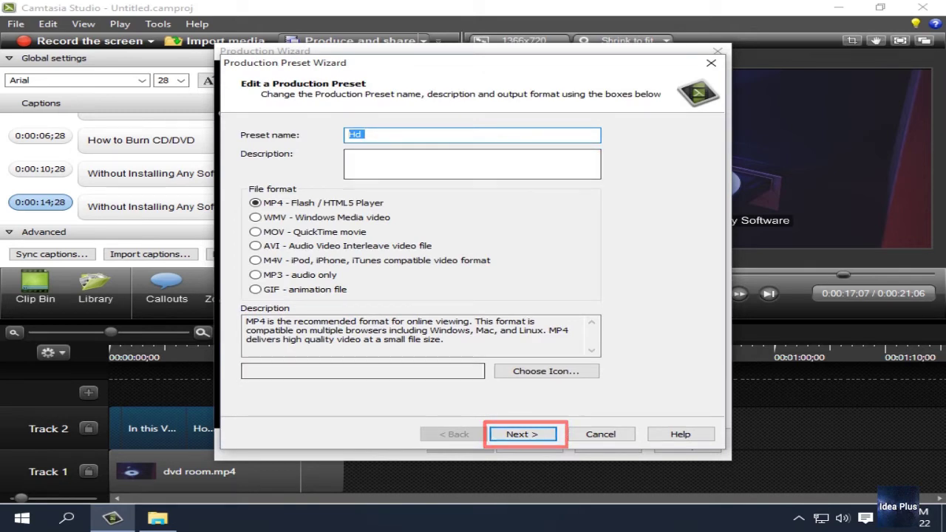
{"action": "left_click", "coordinate": [522, 434]}
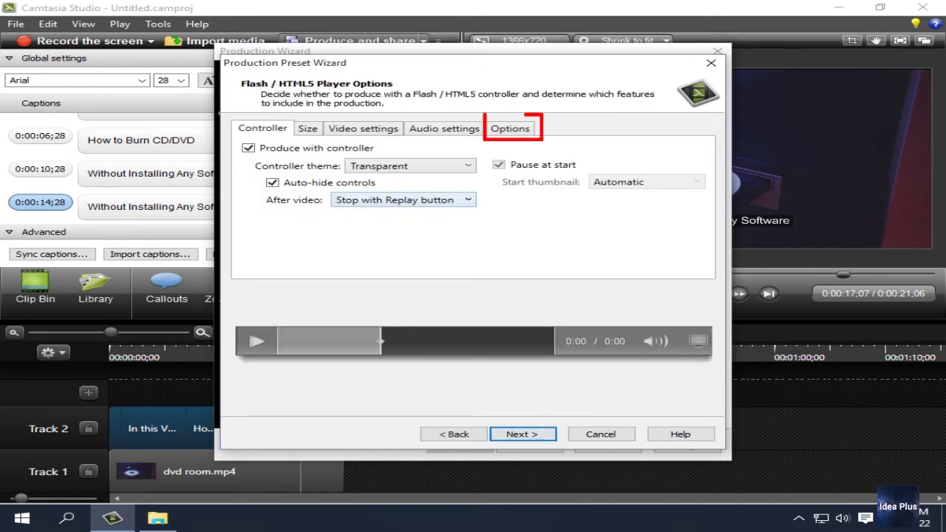
{"action": "left_click", "coordinate": [509, 129]}
Try the caption types Closed captions and Under video captions for the Hd preset
{"action": "left_click", "coordinate": [637, 164]}
{"action": "left_click", "coordinate": [614, 179]}
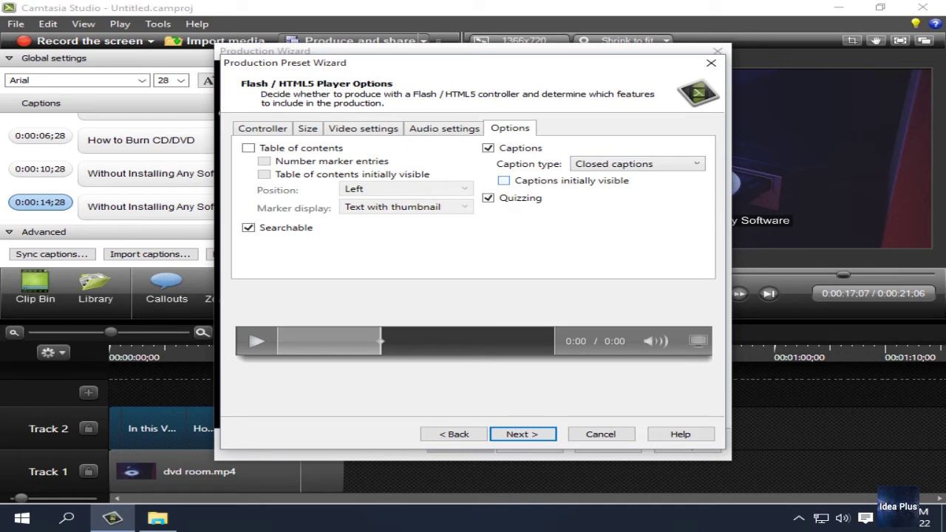
{"action": "key", "text": "alt+Down"}
{"action": "key", "text": "Down"}
{"action": "key", "text": "Down"}
{"action": "key", "text": "Return"}
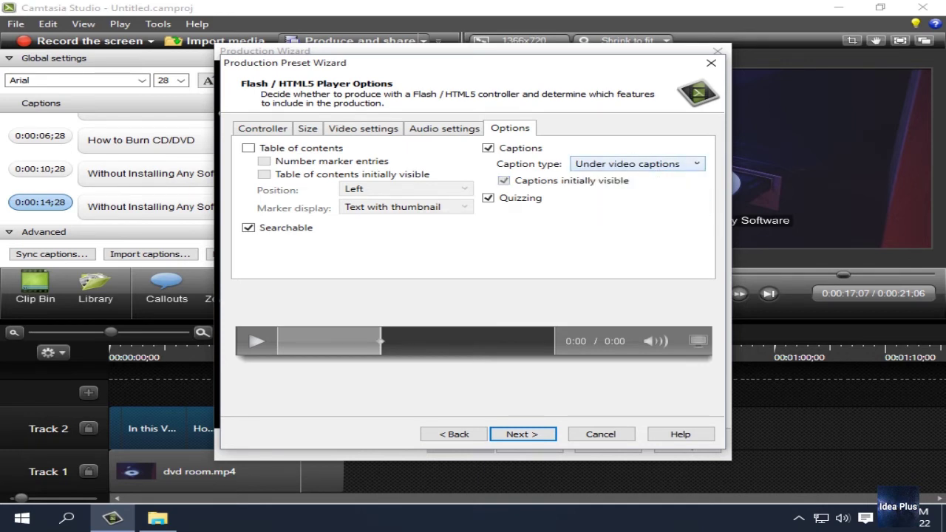
Set the Hd preset's caption type to Burned in captions with captions enabled, and save the preset
{"action": "key", "text": "alt+Down"}
{"action": "key", "text": "Up"}
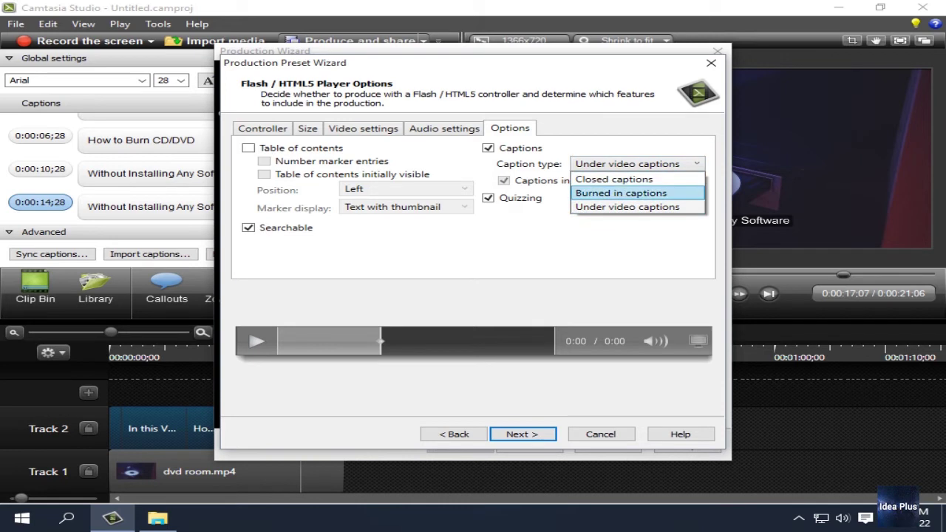
{"action": "key", "text": "Return"}
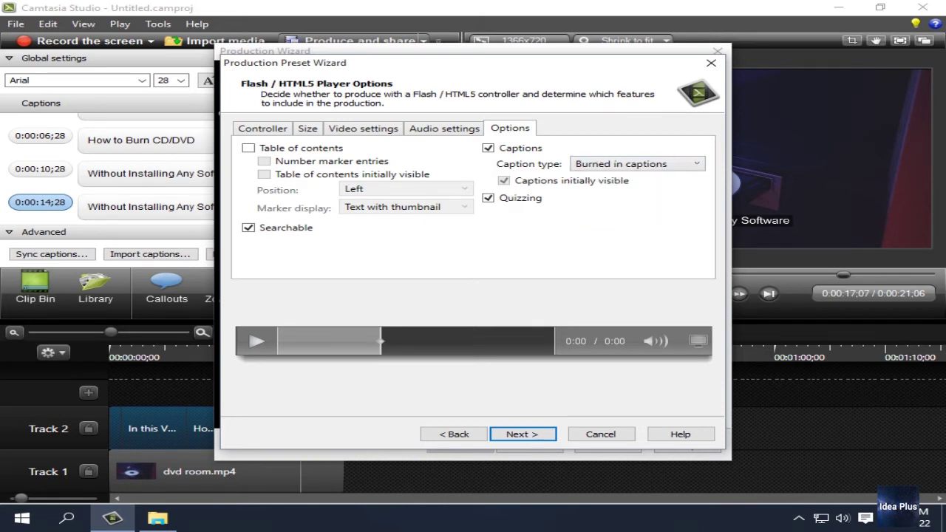
{"action": "left_click", "coordinate": [489, 148]}
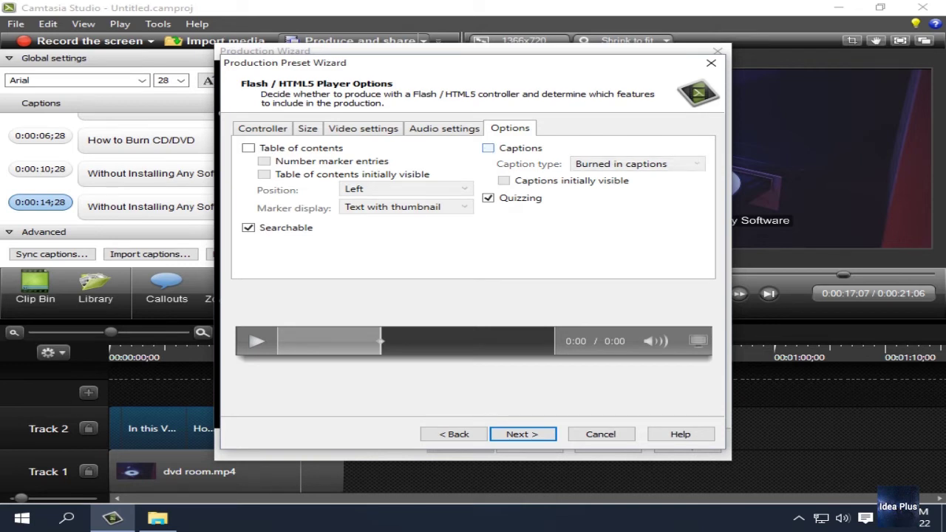
{"action": "key", "text": "space"}
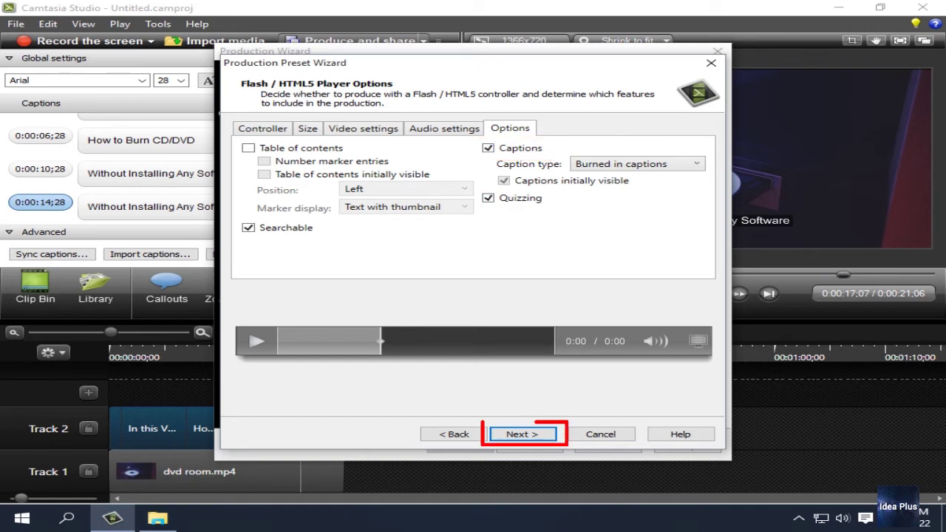
{"action": "key", "text": "Return"}
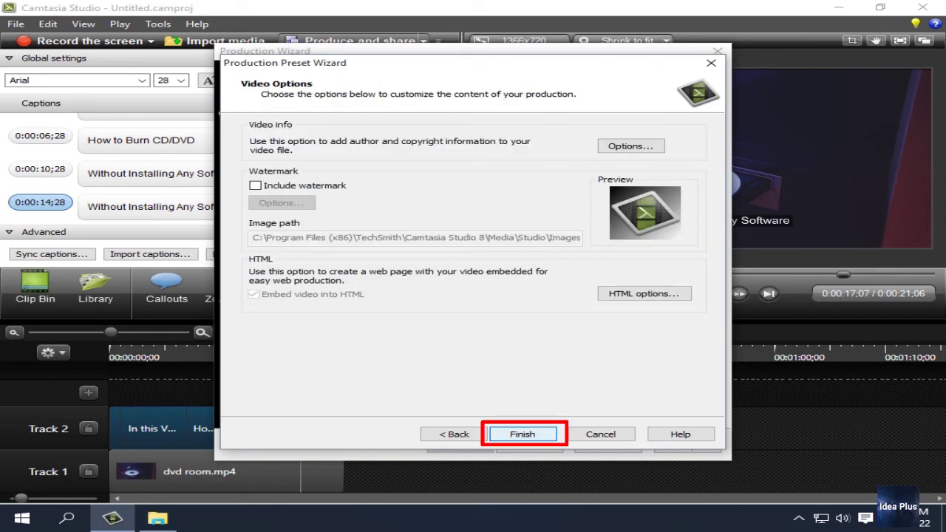
{"action": "key", "text": "Return"}
{"action": "left_click", "coordinate": [565, 390]}
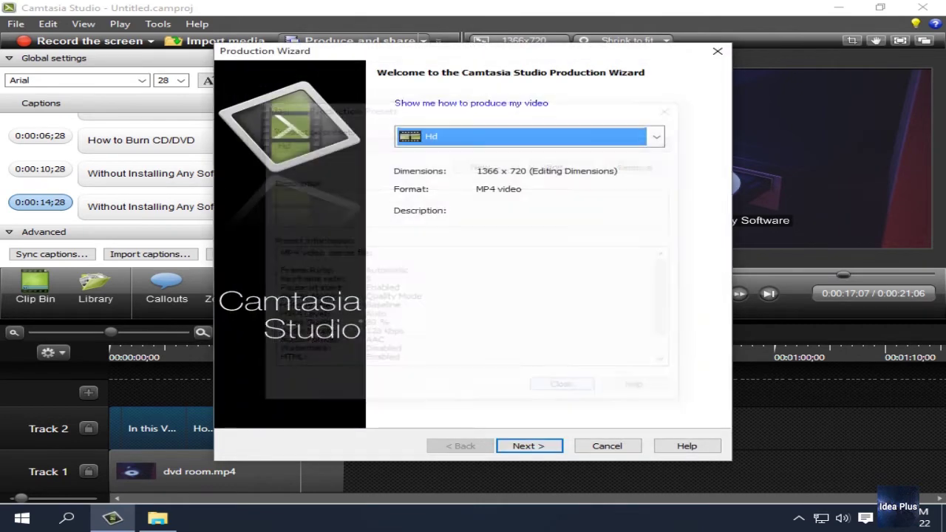
Start producing the video as Untitled with the Hd preset, and cancel the rendering and the production wizard
{"action": "key", "text": "Return"}
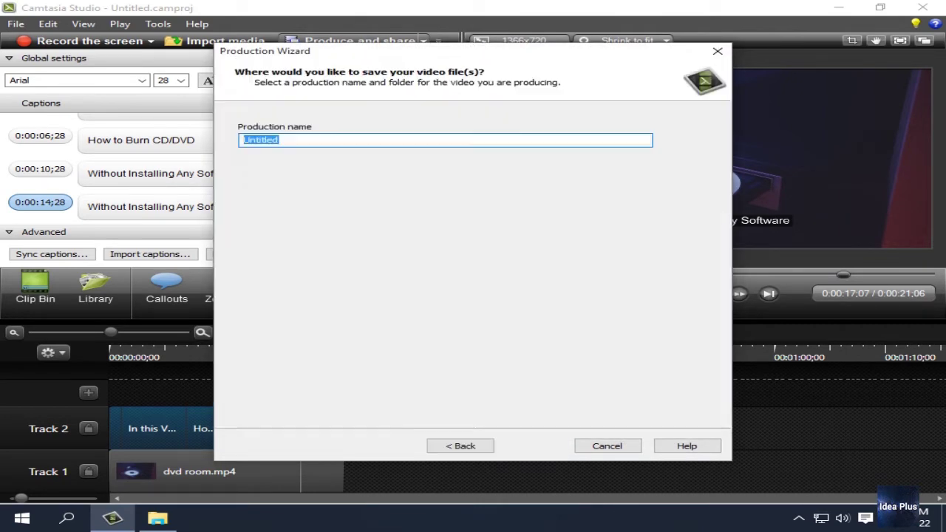
{"action": "key", "text": "Return"}
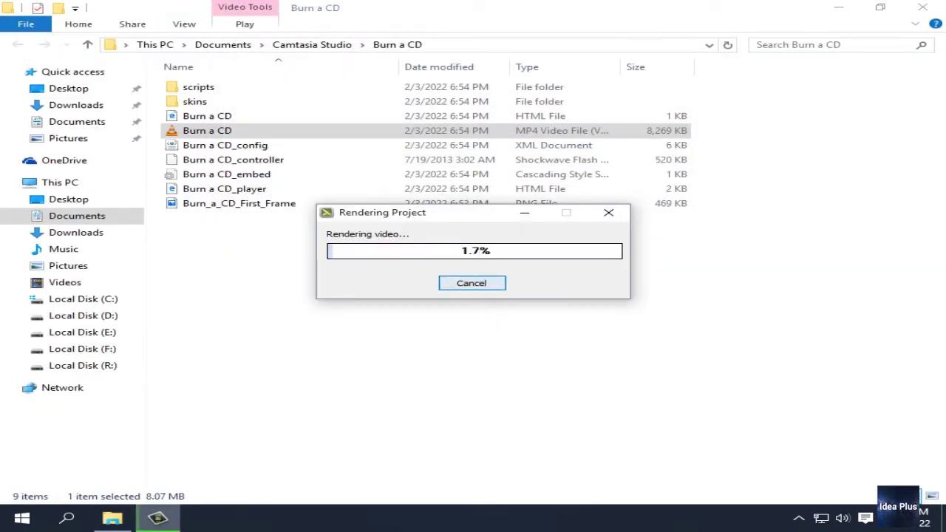
{"action": "left_click", "coordinate": [472, 285]}
{"action": "left_click", "coordinate": [469, 288]}
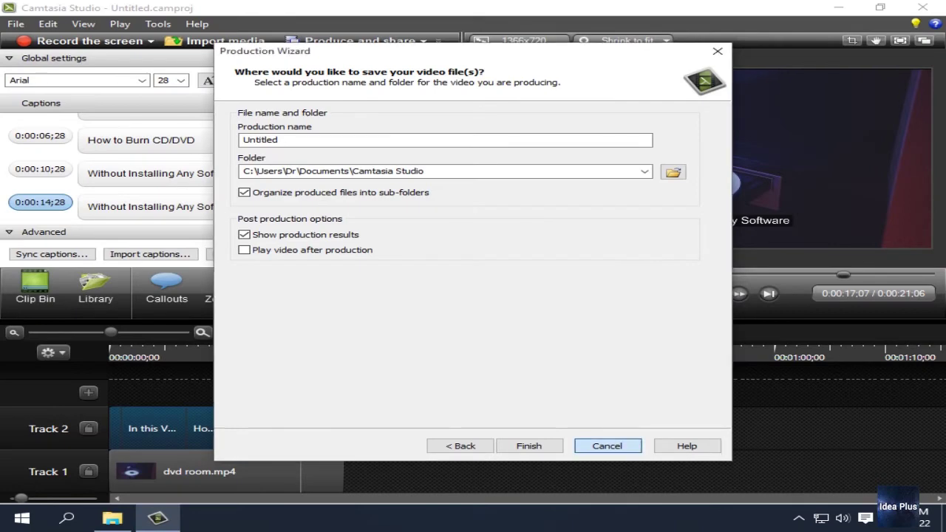
{"action": "left_click", "coordinate": [608, 445]}
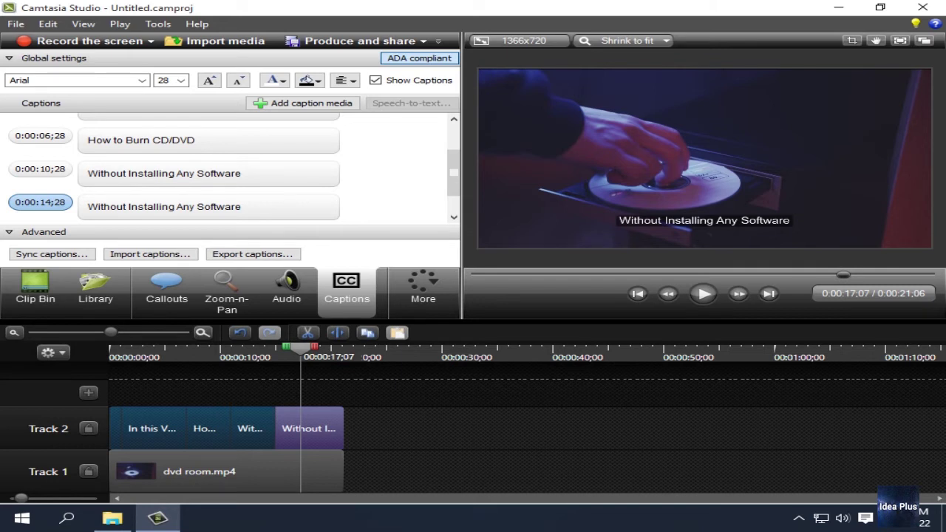
Make the caption text "How to Burn CD/DVD" at 0:00:06;28 bold
{"action": "left_click_drag", "start_coordinate": [199, 140], "coordinate": [86, 140]}
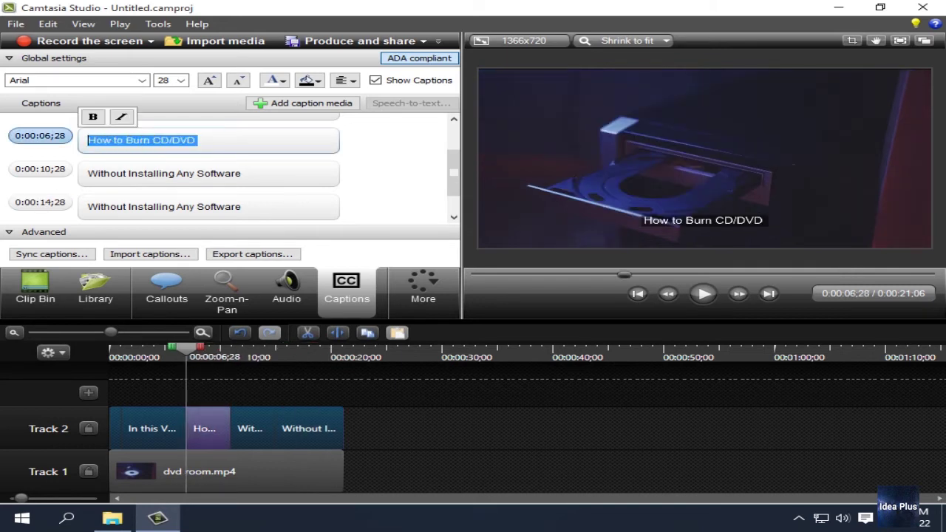
{"action": "left_click", "coordinate": [92, 116]}
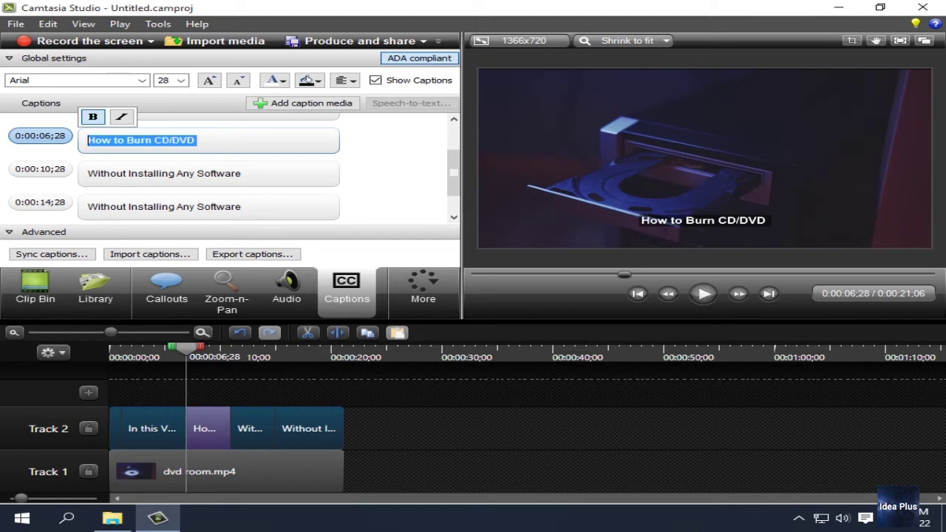
Try dark blue as the caption text color, with the "Without Installing Any Software" caption at 0:00:10;28 selected
{"action": "left_click_drag", "start_coordinate": [244, 174], "coordinate": [86, 173]}
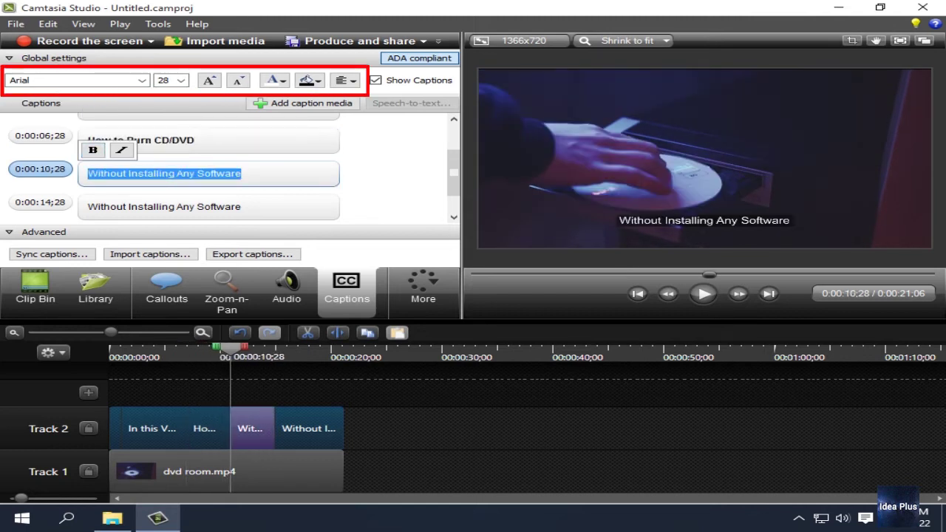
{"action": "left_click", "coordinate": [274, 80]}
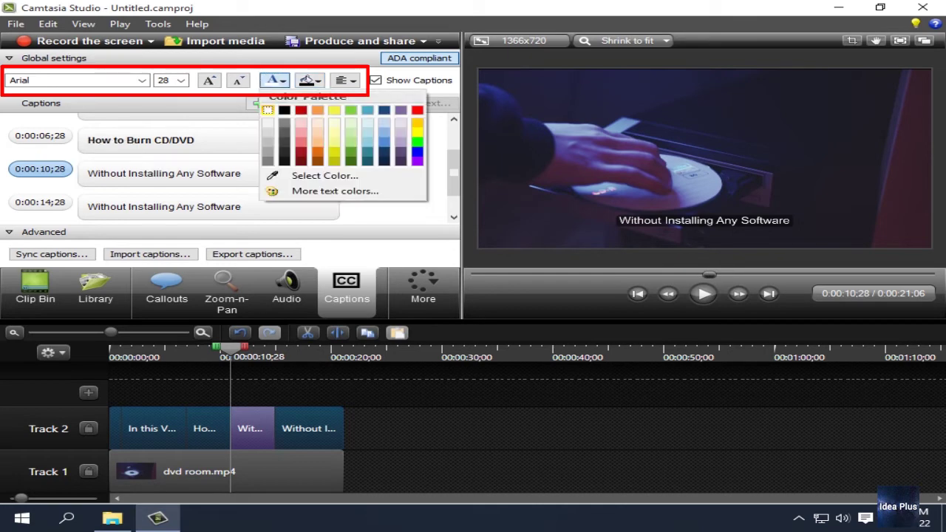
{"action": "left_click", "coordinate": [385, 110]}
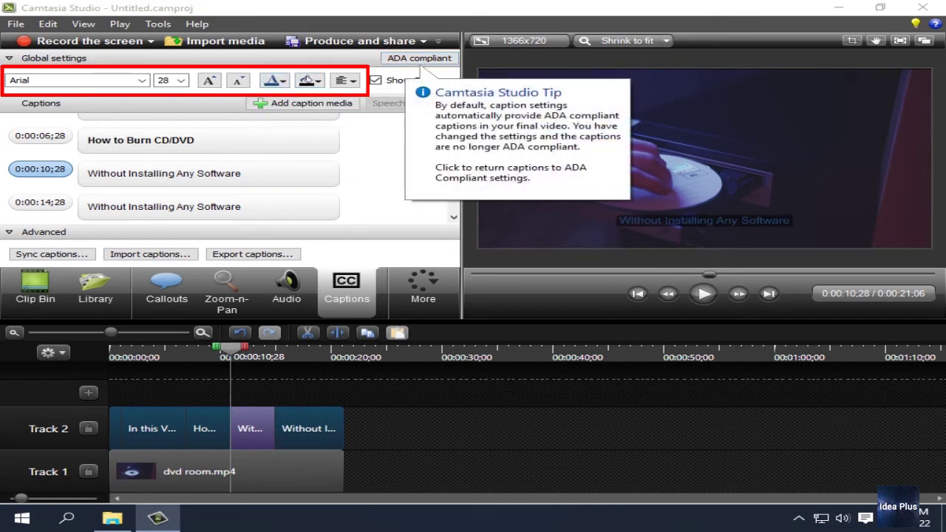
Try the Arial Black font on the captions
{"action": "left_click_drag", "start_coordinate": [241, 173], "coordinate": [88, 173]}
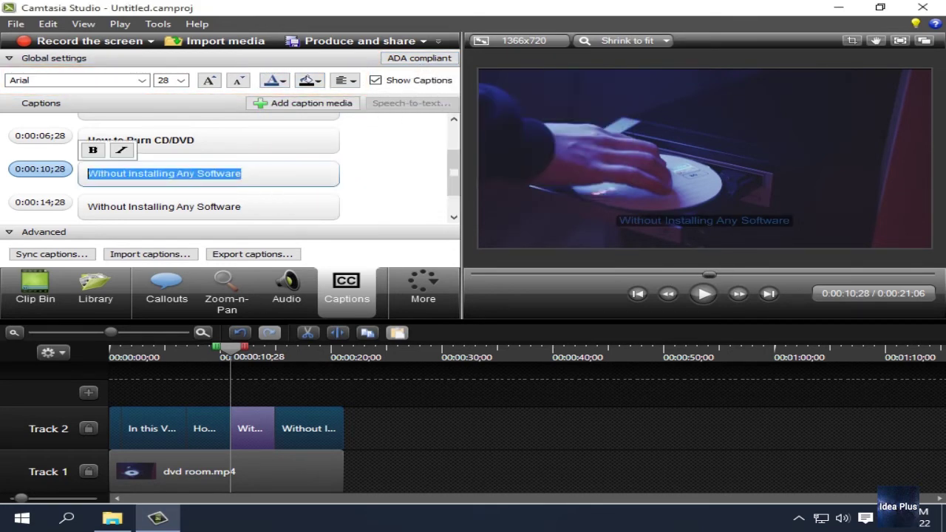
{"action": "left_click", "coordinate": [141, 79]}
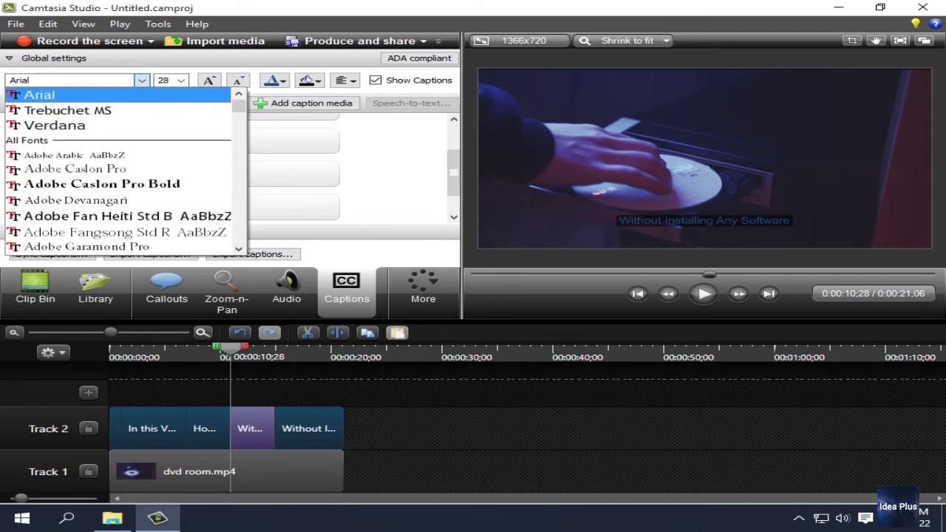
{"action": "scroll", "coordinate": [111, 170], "scroll_direction": "down", "scroll_amount": 2}
{"action": "scroll", "coordinate": [111, 170], "scroll_direction": "down", "scroll_amount": 4}
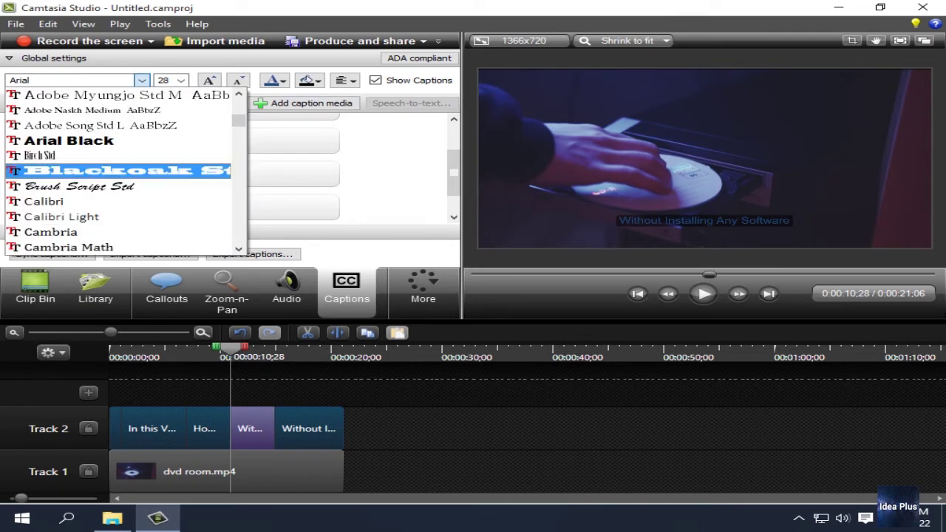
{"action": "left_click", "coordinate": [69, 140]}
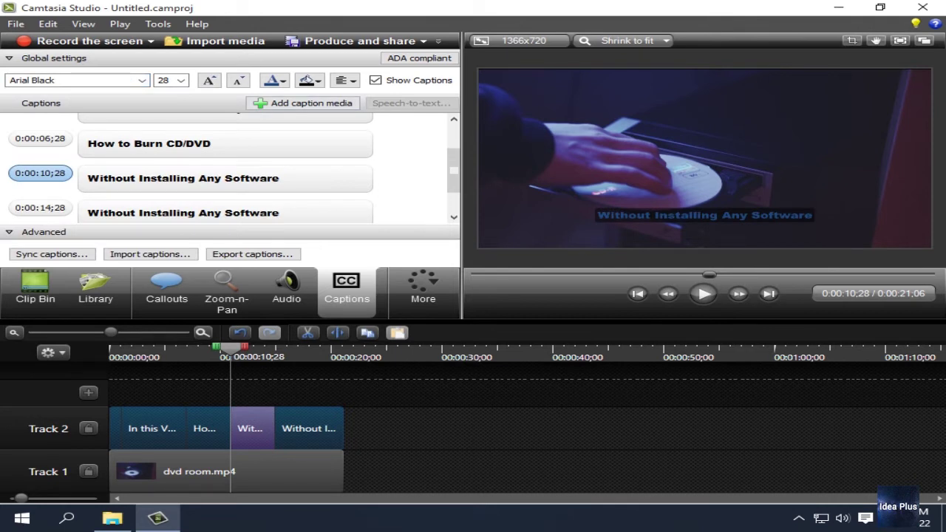
Set the caption text color to white and the caption font to Calibri
{"action": "left_click", "coordinate": [277, 79]}
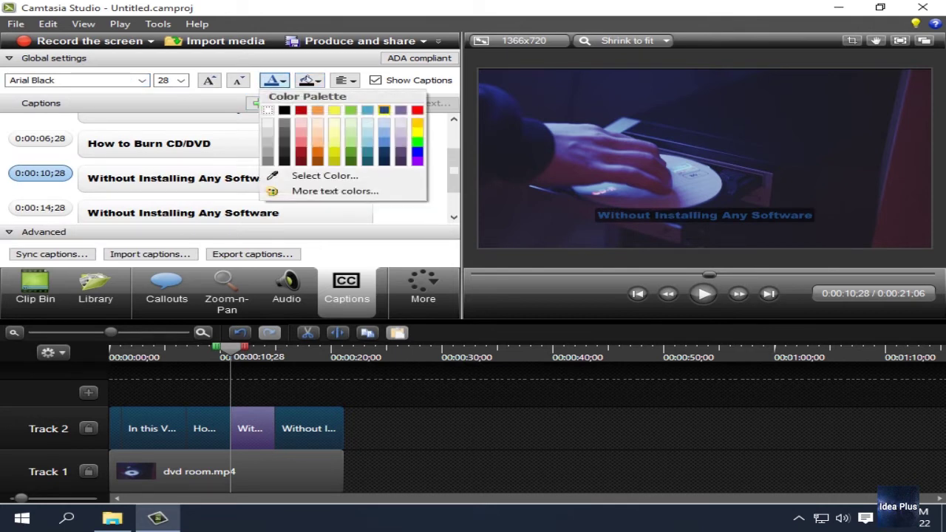
{"action": "left_click", "coordinate": [266, 110]}
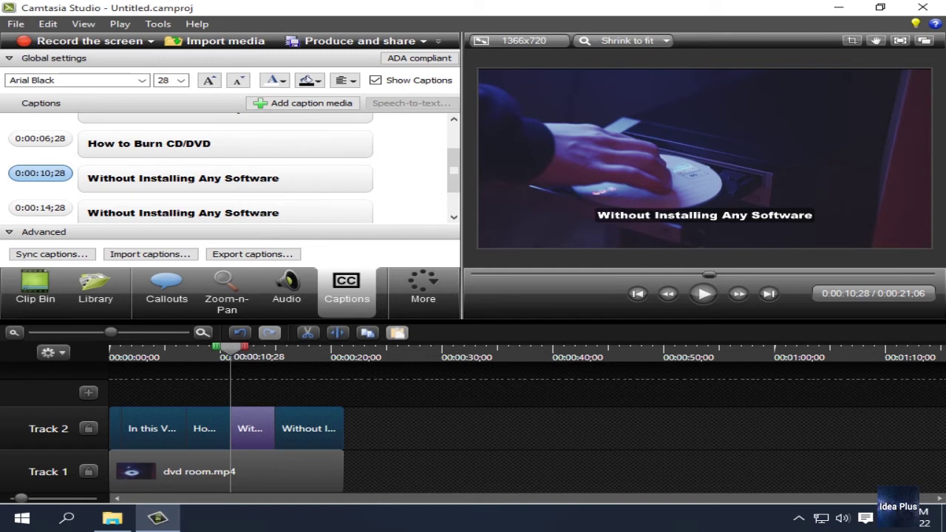
{"action": "left_click", "coordinate": [142, 80]}
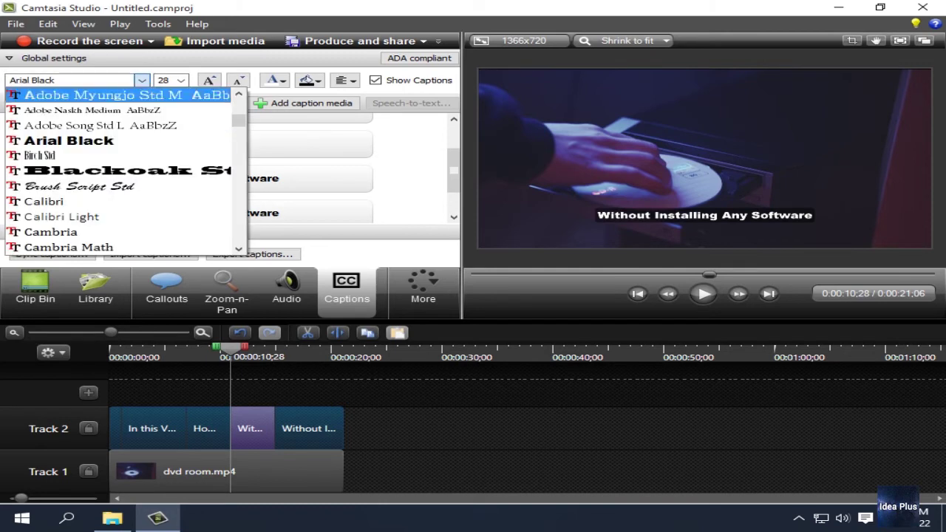
{"action": "scroll", "coordinate": [142, 140], "scroll_direction": "down", "scroll_amount": 1}
{"action": "left_click", "coordinate": [81, 155]}
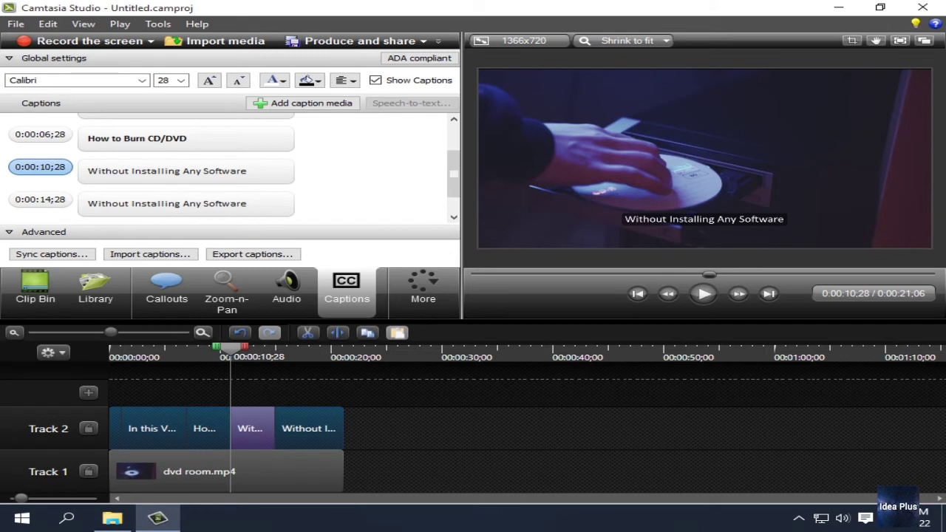
Export the captions to the Desktop as a SubRip caption file named 123
{"action": "scroll", "coordinate": [226, 168], "scroll_direction": "up", "scroll_amount": 2}
{"action": "scroll", "coordinate": [225, 168], "scroll_direction": "down", "scroll_amount": 3}
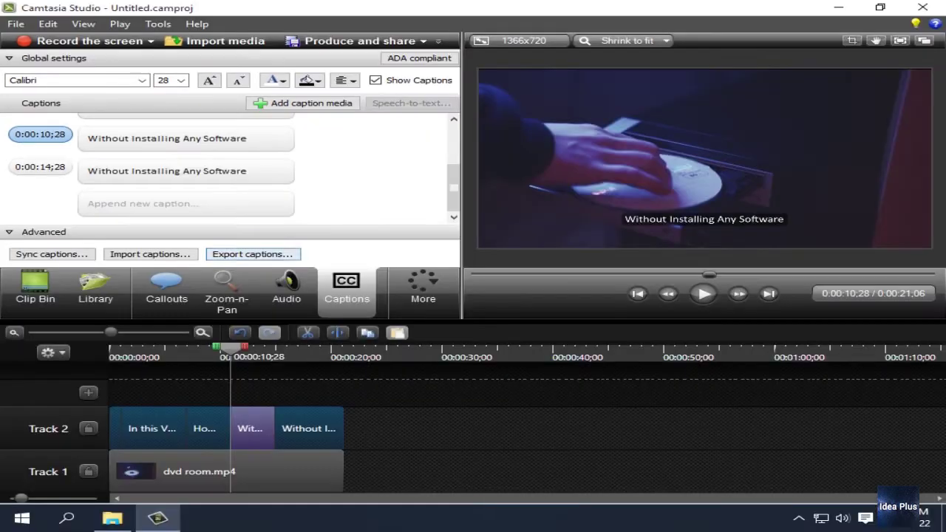
{"action": "left_click", "coordinate": [313, 315]}
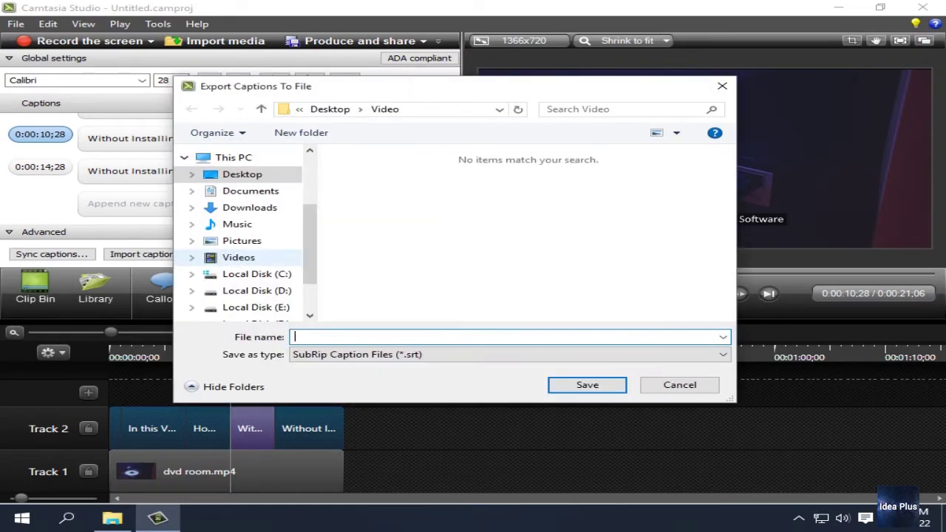
{"action": "left_click", "coordinate": [242, 175]}
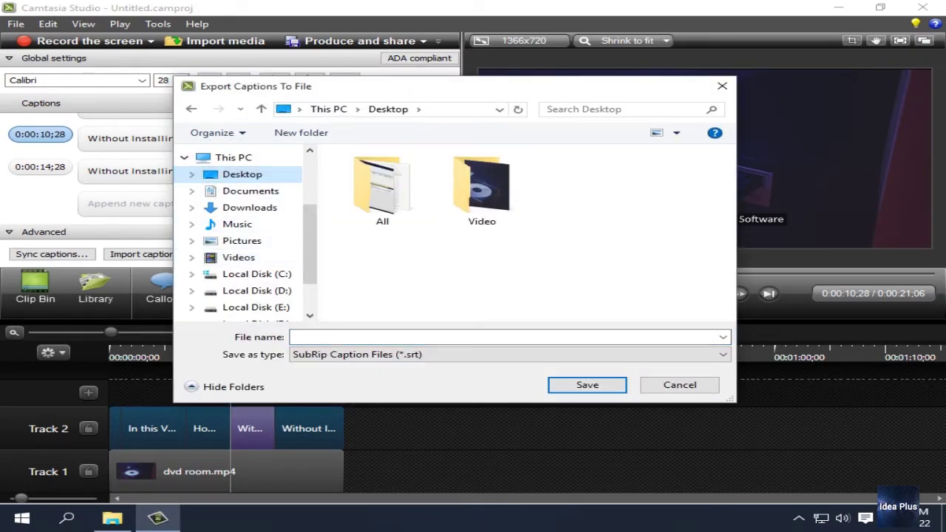
{"action": "left_click", "coordinate": [399, 337]}
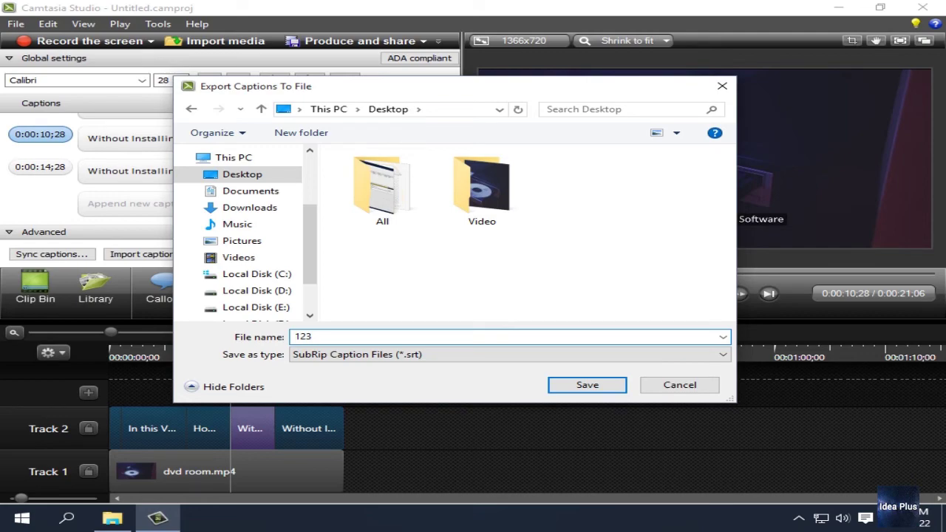
{"action": "key", "text": "Return"}
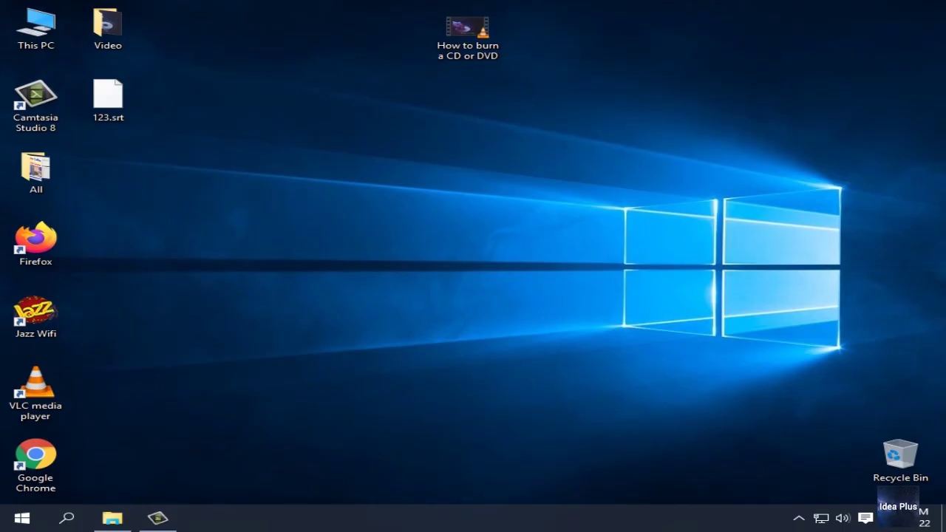
Check the file properties of 123.srt on the desktop and close them without changes
{"action": "left_click", "coordinate": [108, 98]}
{"action": "right_click", "coordinate": [126, 111]}
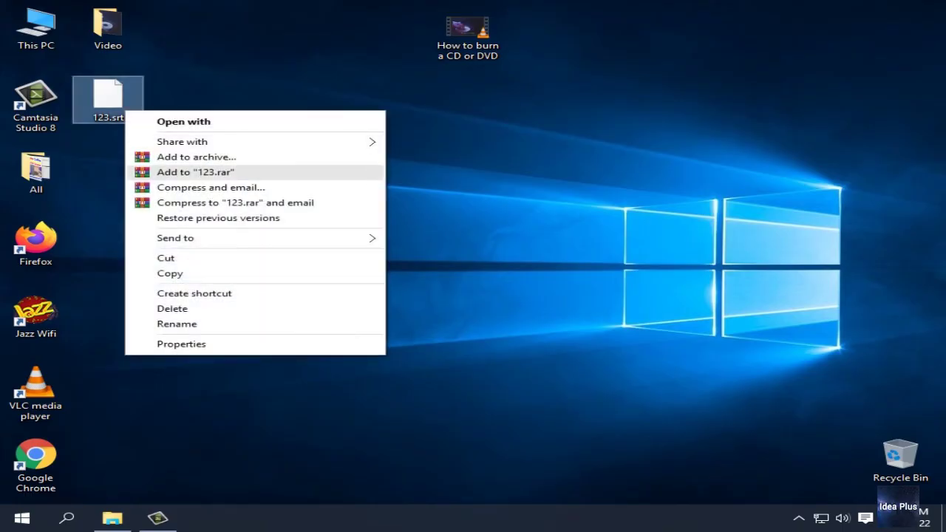
{"action": "left_click", "coordinate": [181, 344]}
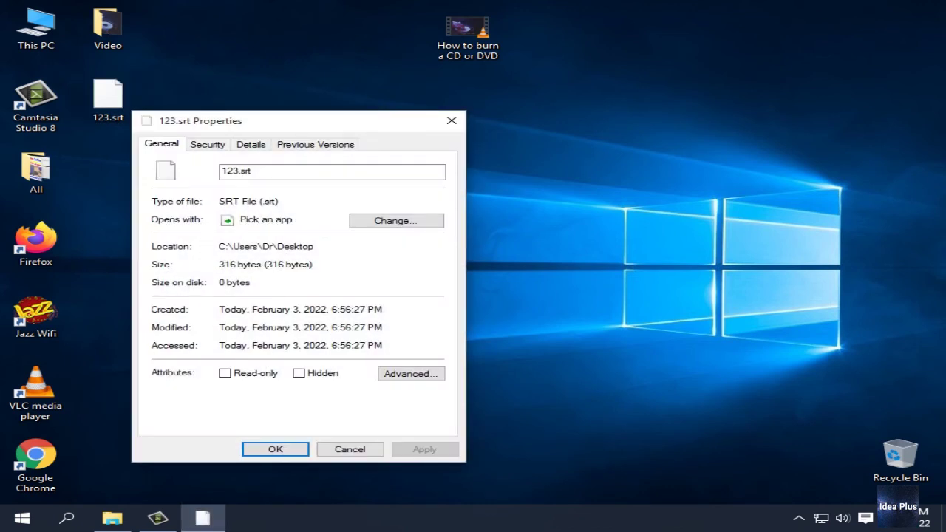
{"action": "left_click", "coordinate": [349, 449]}
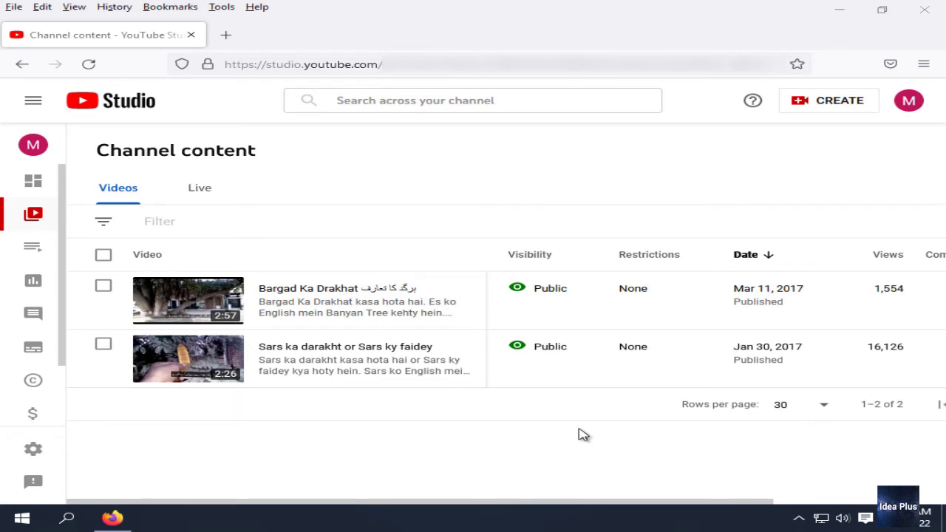
In YouTube Studio in Firefox, open the details of the "Bargad Ka Drakhat" video and start its Urdu subtitles editor
{"action": "mouse_move", "coordinate": [274, 310]}
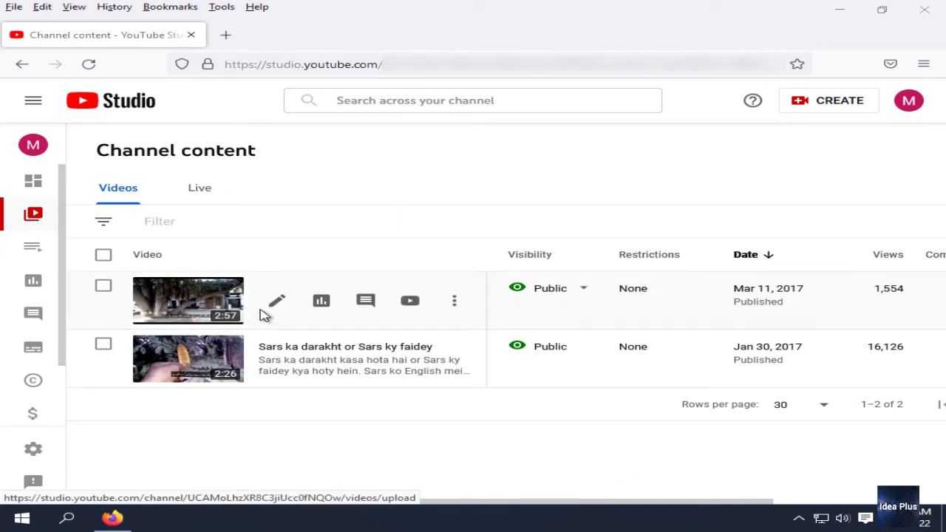
{"action": "left_click", "coordinate": [276, 308]}
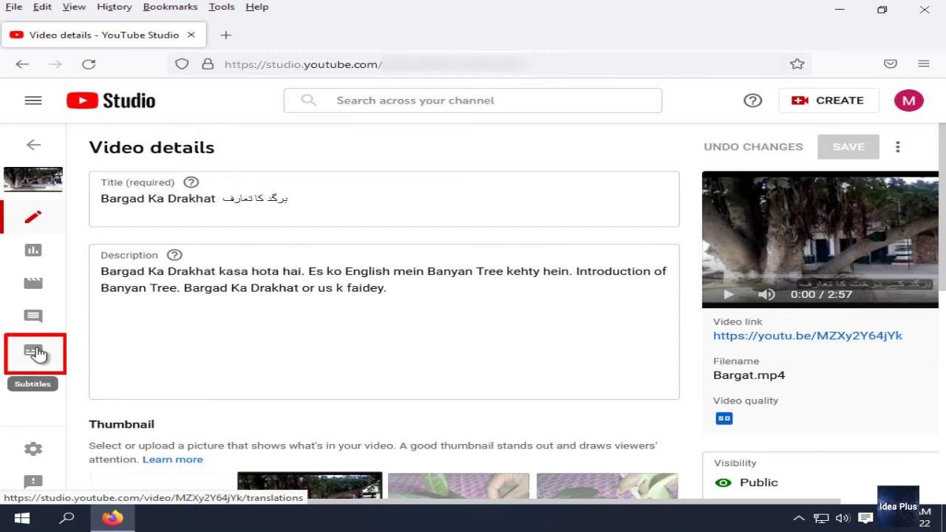
{"action": "scroll", "coordinate": [399, 339], "scroll_direction": "down", "scroll_amount": 2}
{"action": "scroll", "coordinate": [399, 338], "scroll_direction": "down", "scroll_amount": 3}
{"action": "left_click", "coordinate": [748, 434]}
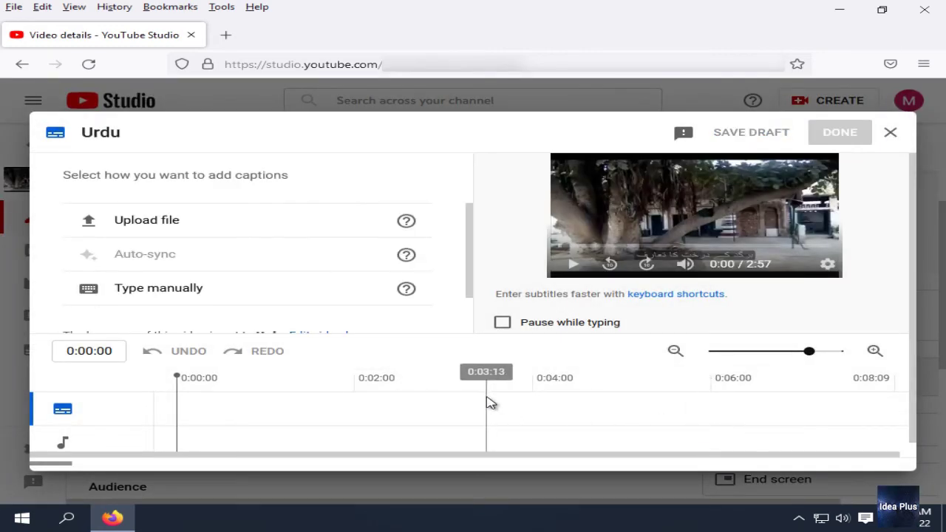
Upload the 123.srt file from the Desktop as subtitles with timing
{"action": "left_click", "coordinate": [165, 228]}
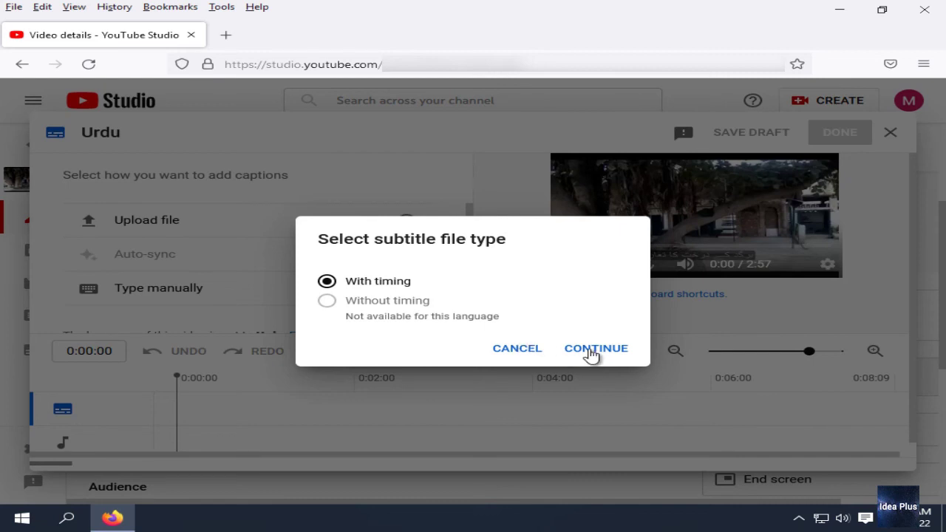
{"action": "left_click", "coordinate": [592, 353]}
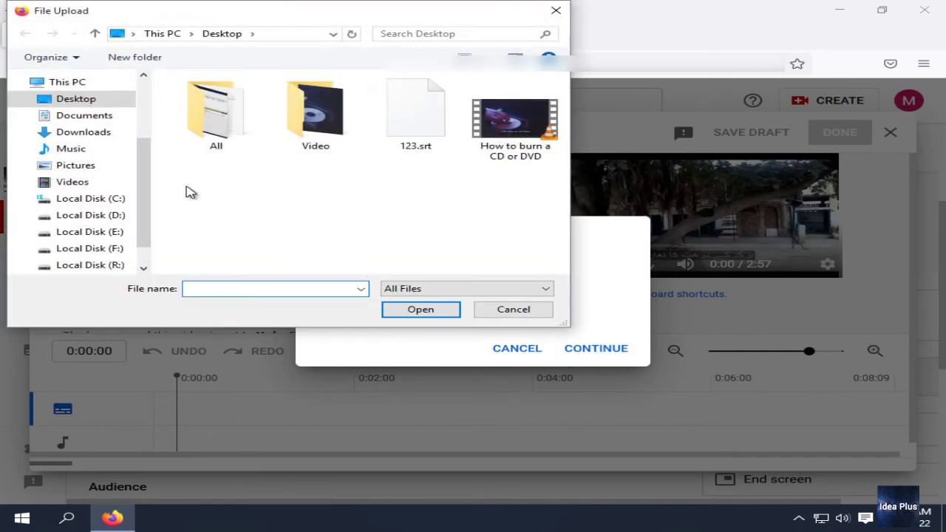
{"action": "left_click", "coordinate": [83, 102]}
{"action": "left_click", "coordinate": [419, 144]}
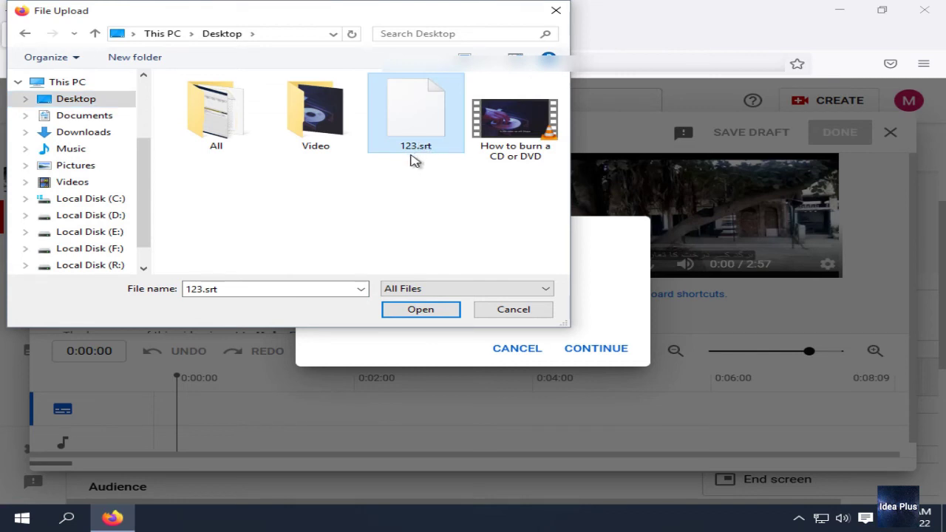
{"action": "left_click", "coordinate": [427, 310]}
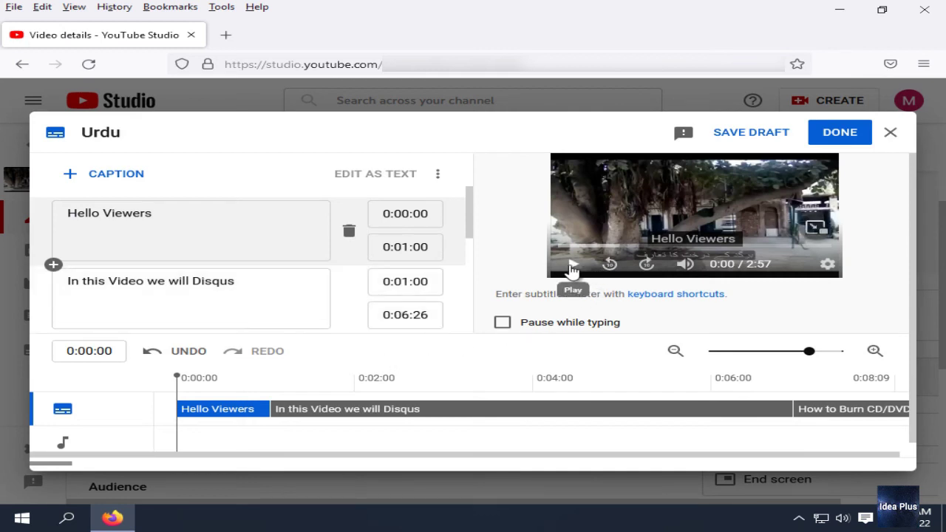
Play the video preview with the uploaded captions, and review the caption texts and timings in the list
{"action": "left_click", "coordinate": [605, 251]}
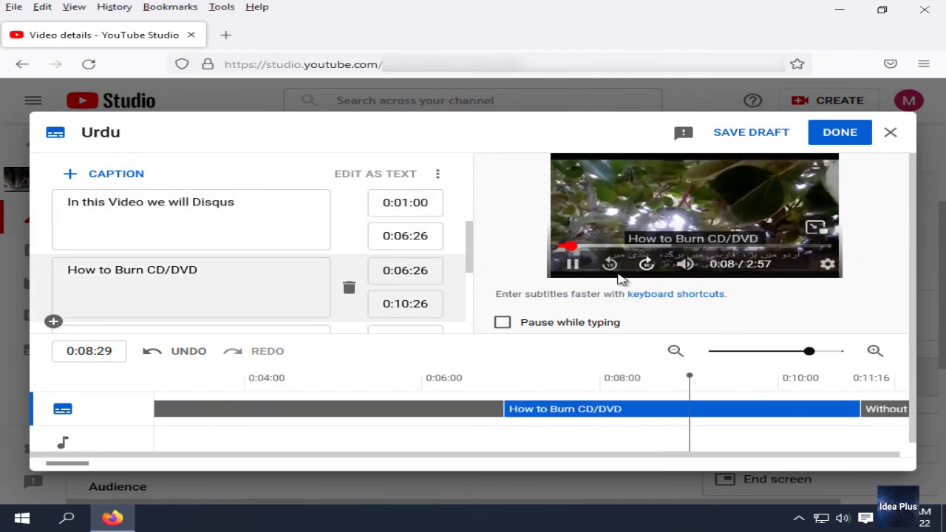
{"action": "scroll", "coordinate": [211, 251], "scroll_direction": "up", "scroll_amount": 2}
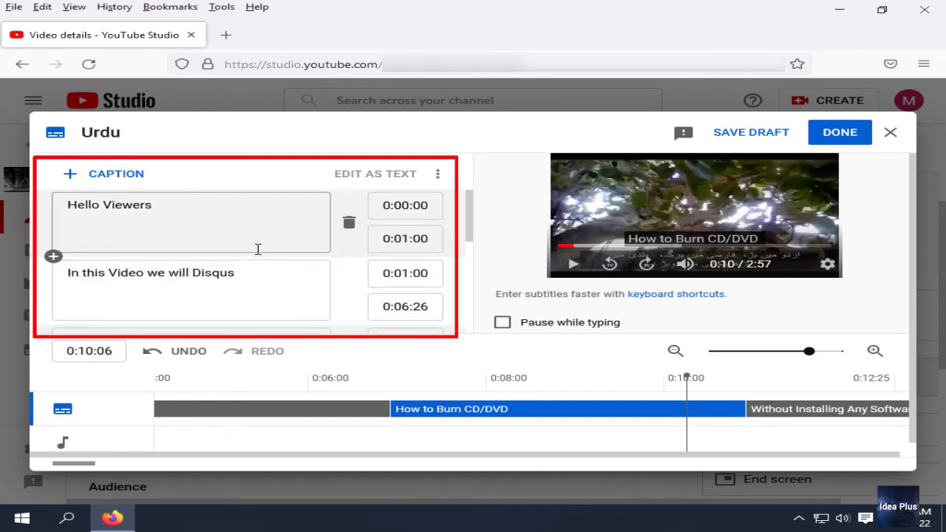
{"action": "scroll", "coordinate": [166, 266], "scroll_direction": "down", "scroll_amount": 1}
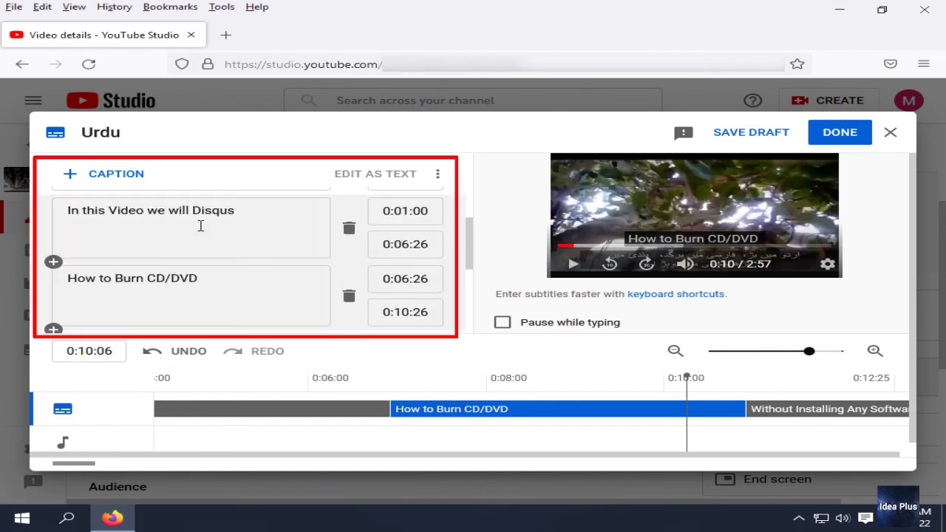
{"action": "scroll", "coordinate": [211, 283], "scroll_direction": "down", "scroll_amount": 1}
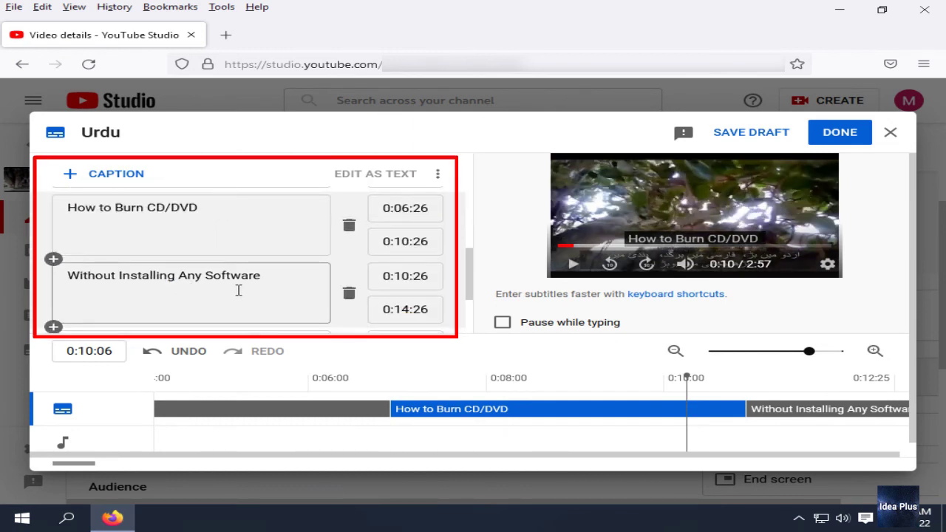
{"action": "scroll", "coordinate": [212, 290], "scroll_direction": "down", "scroll_amount": 1}
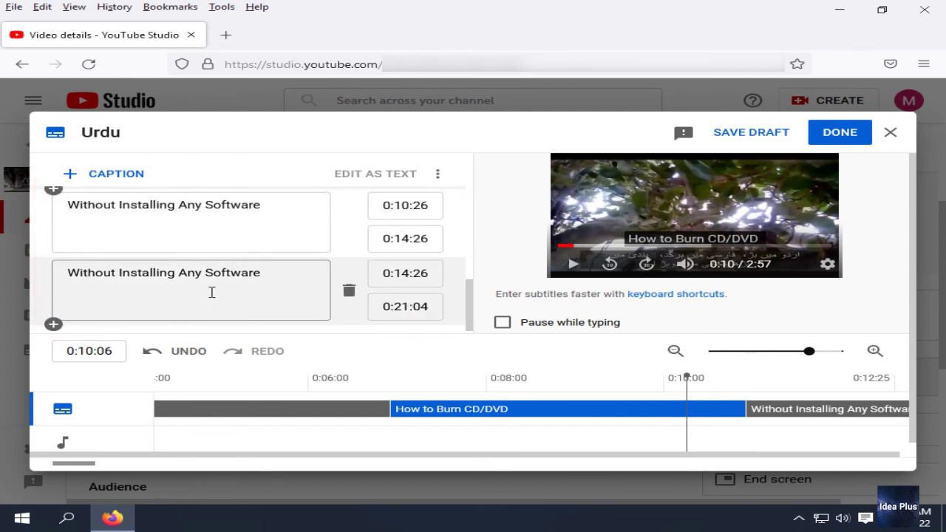